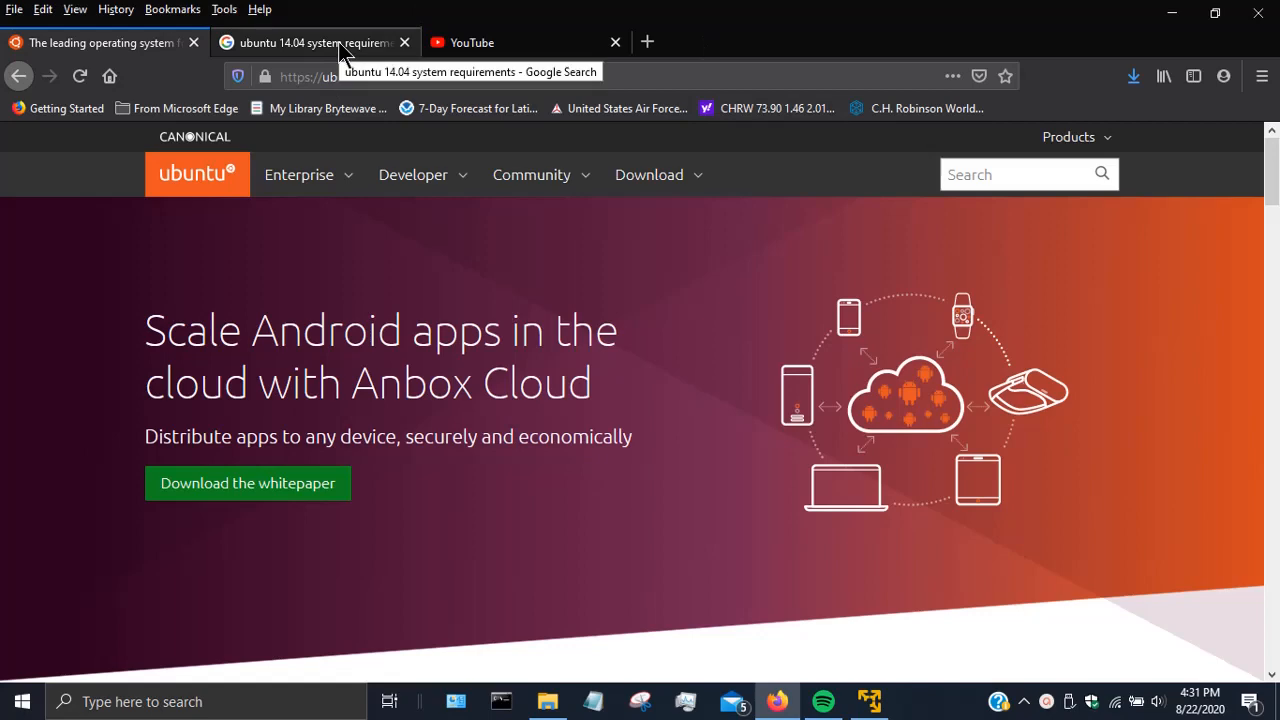
- Show the Ubuntu 14.04 requirements results (1 GHz, 1.5 GB RAM, 7 GB disk) and select '14' in the query
click(340, 45)
scroll(170, 354, up, 10)
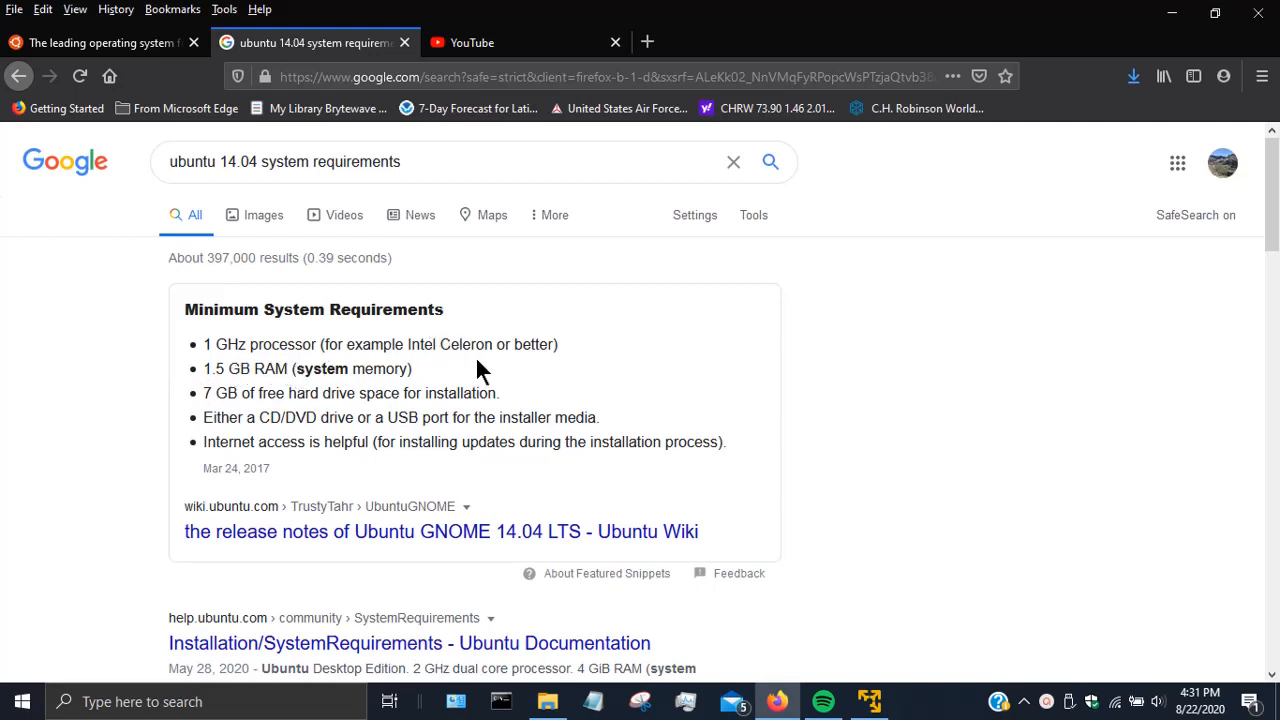
drag(237, 162, 222, 162)
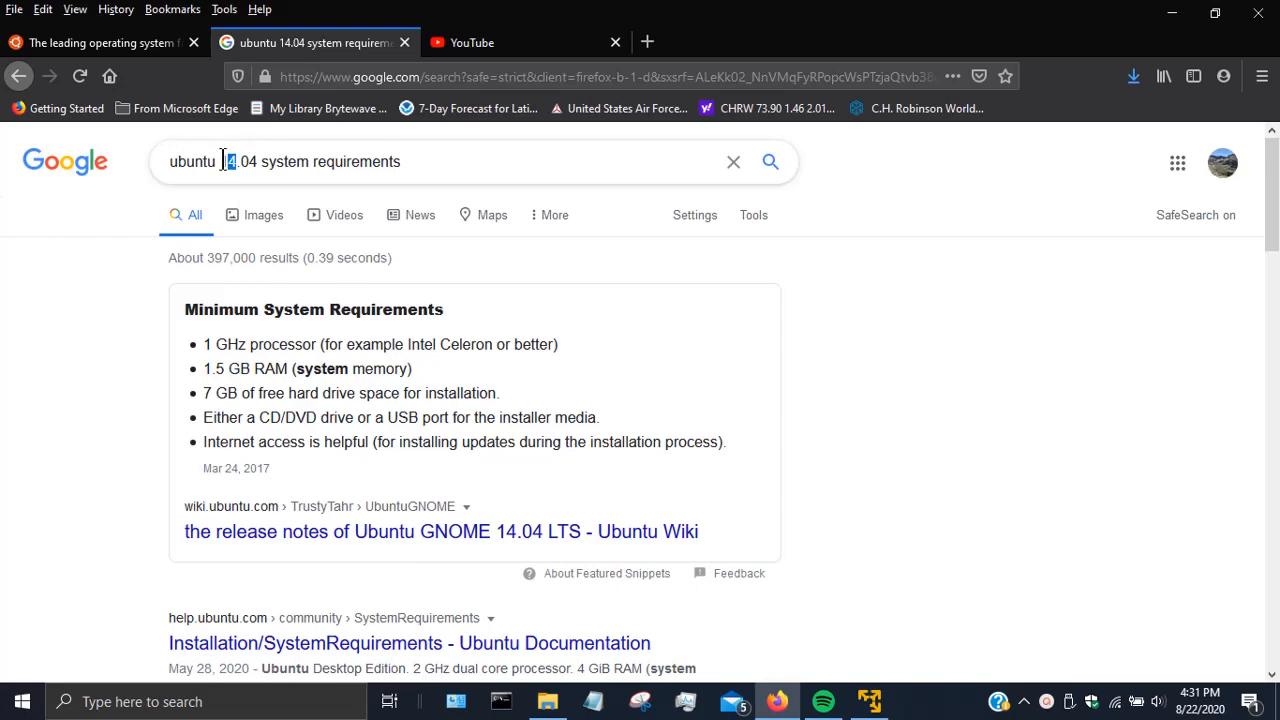
- Search the Ubuntu 20.04 requirements (2 GHz dual core, 4 GiB RAM, 25 GB), then return to ubuntu.com
text(20)
key(Return)
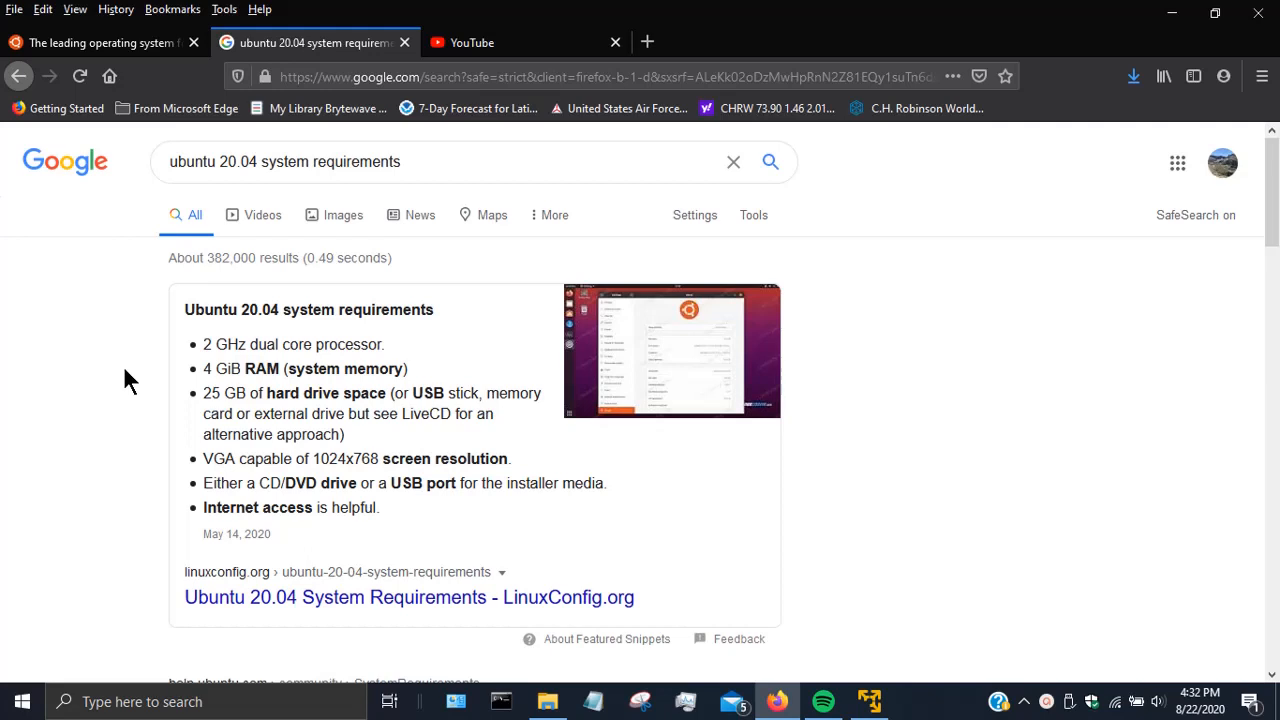
click(110, 50)
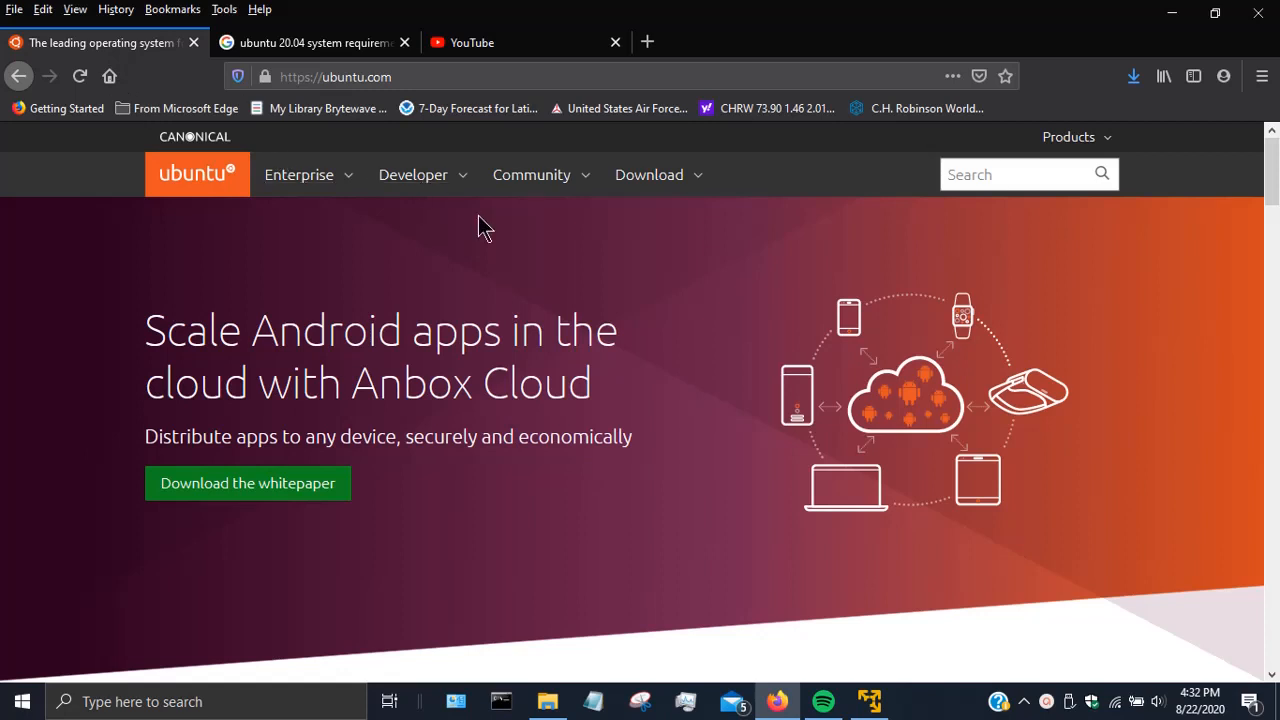
- Go to the Ubuntu Desktop 20.04.1 LTS download page and view its 4 GB memory, 25 GB disk requirements
click(699, 189)
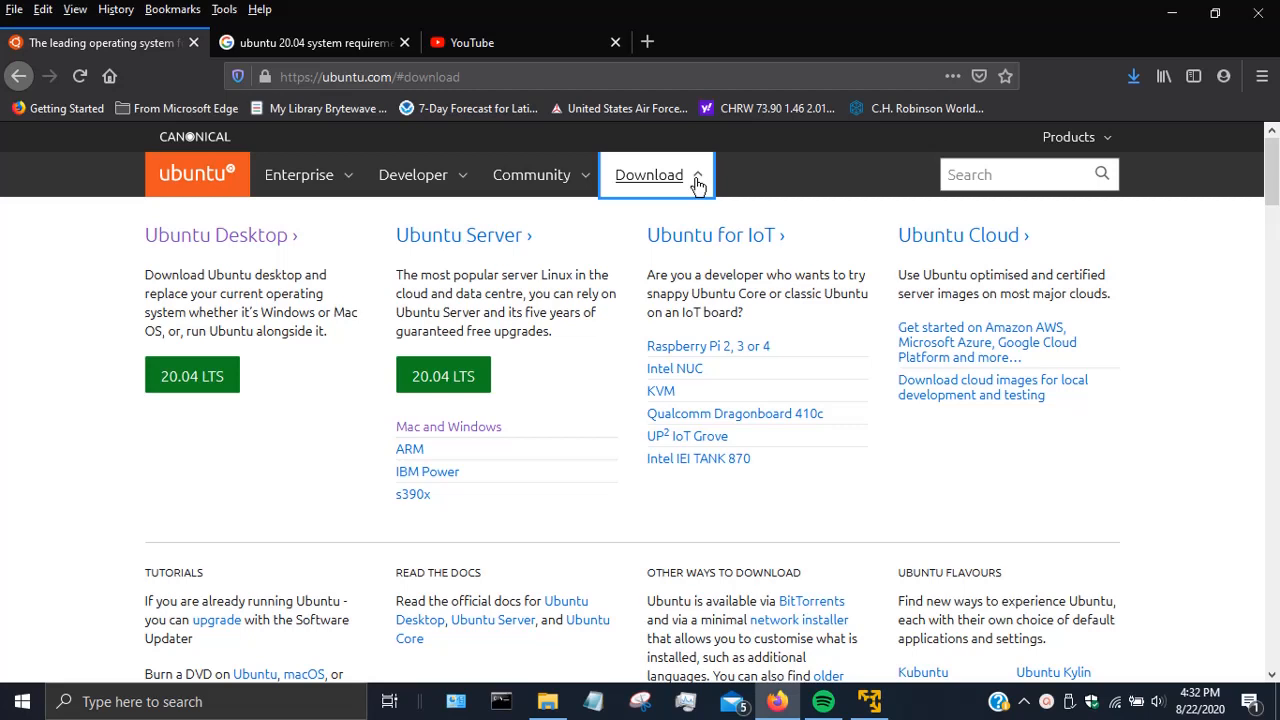
click(240, 236)
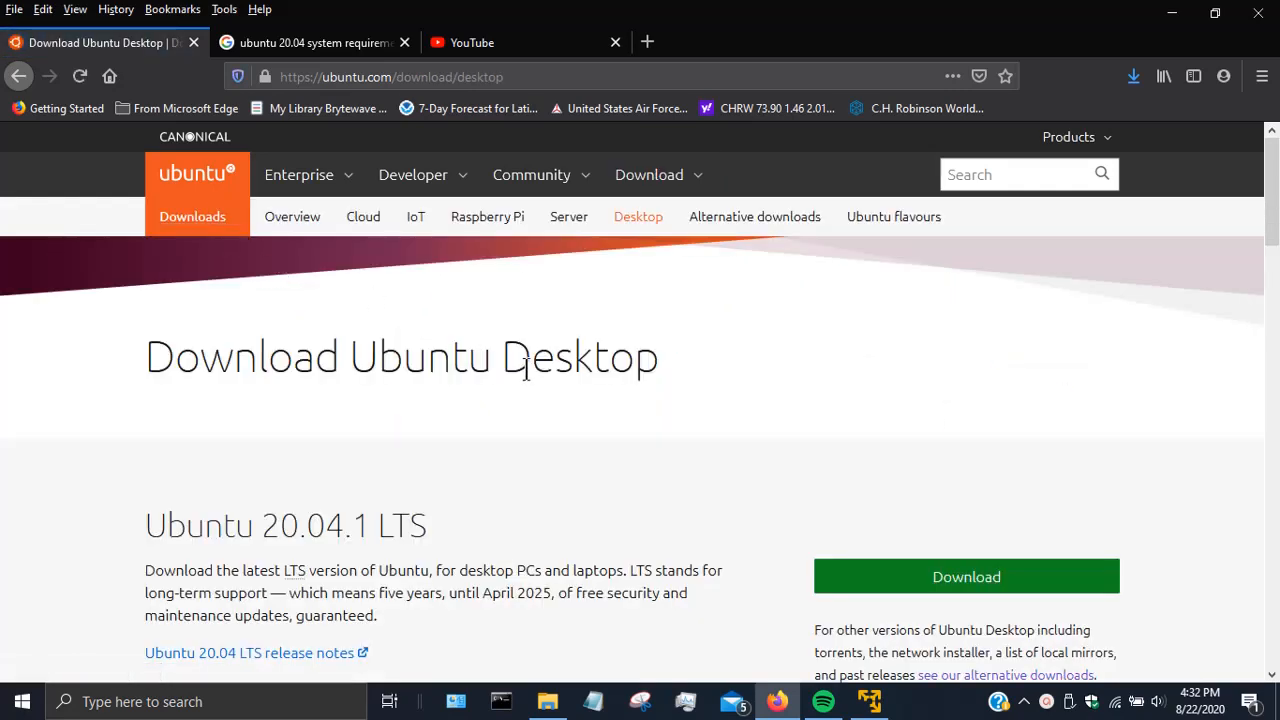
scroll(526, 369, down, 2)
scroll(526, 369, down, 2)
scroll(526, 366, down, 2)
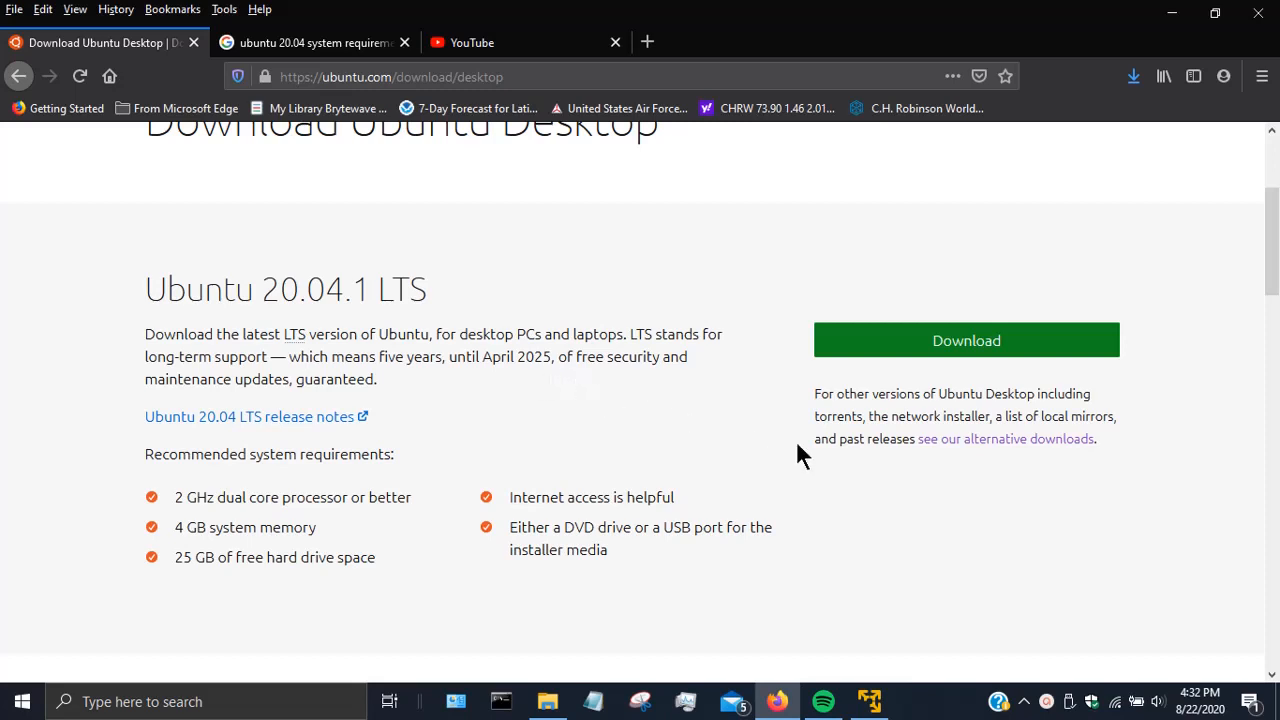
- Go to the Alternative downloads page and scroll to 'Past releases and other flavours'
click(1013, 444)
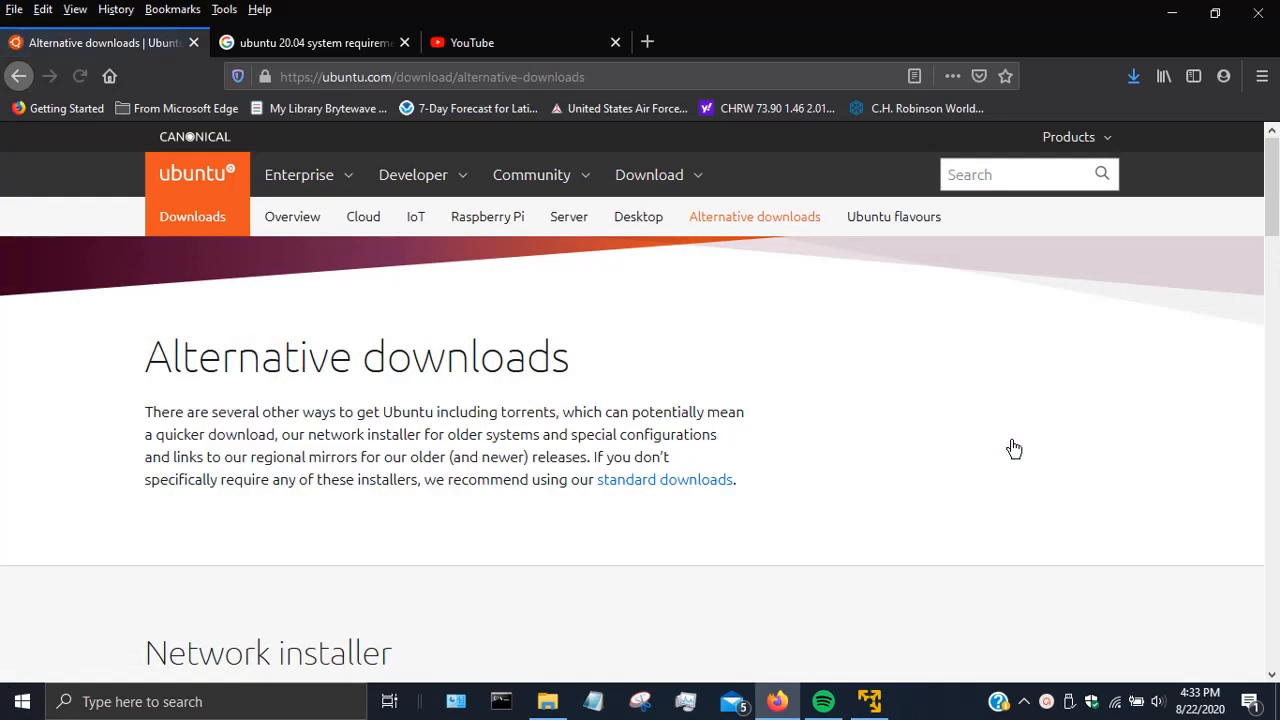
scroll(1013, 448, down, 3)
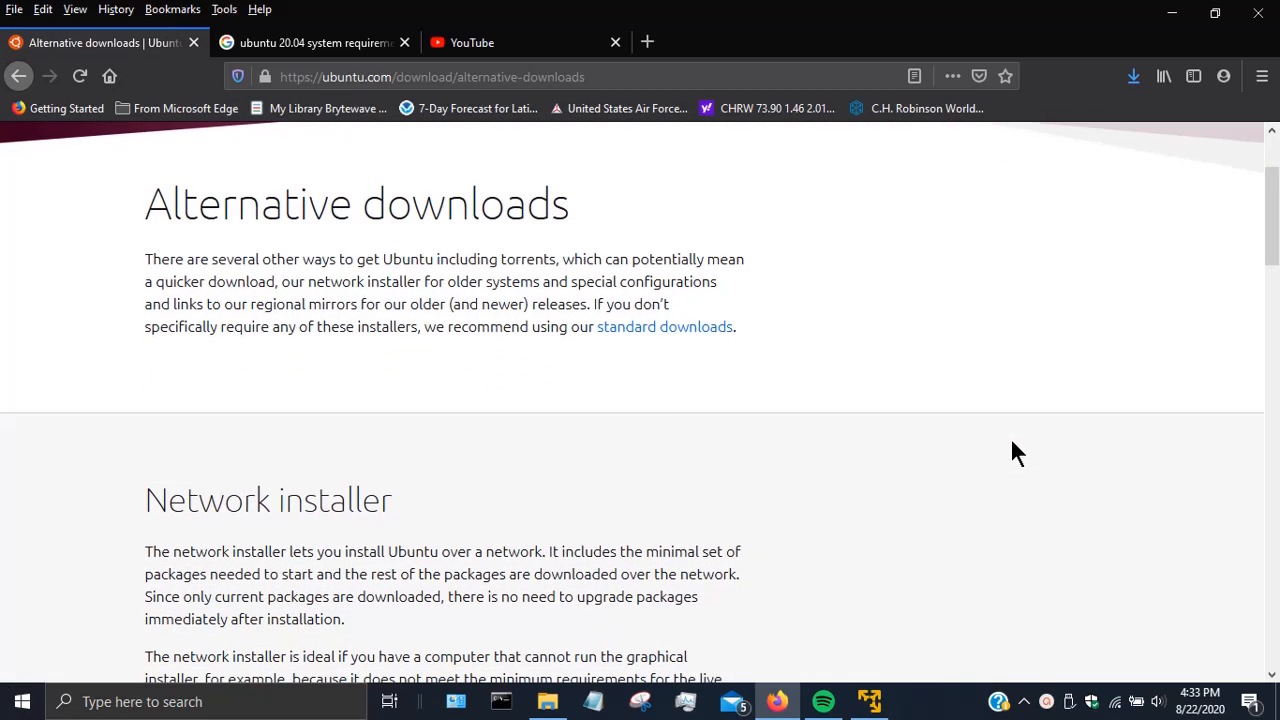
scroll(1013, 448, down, 4)
scroll(1013, 446, down, 10)
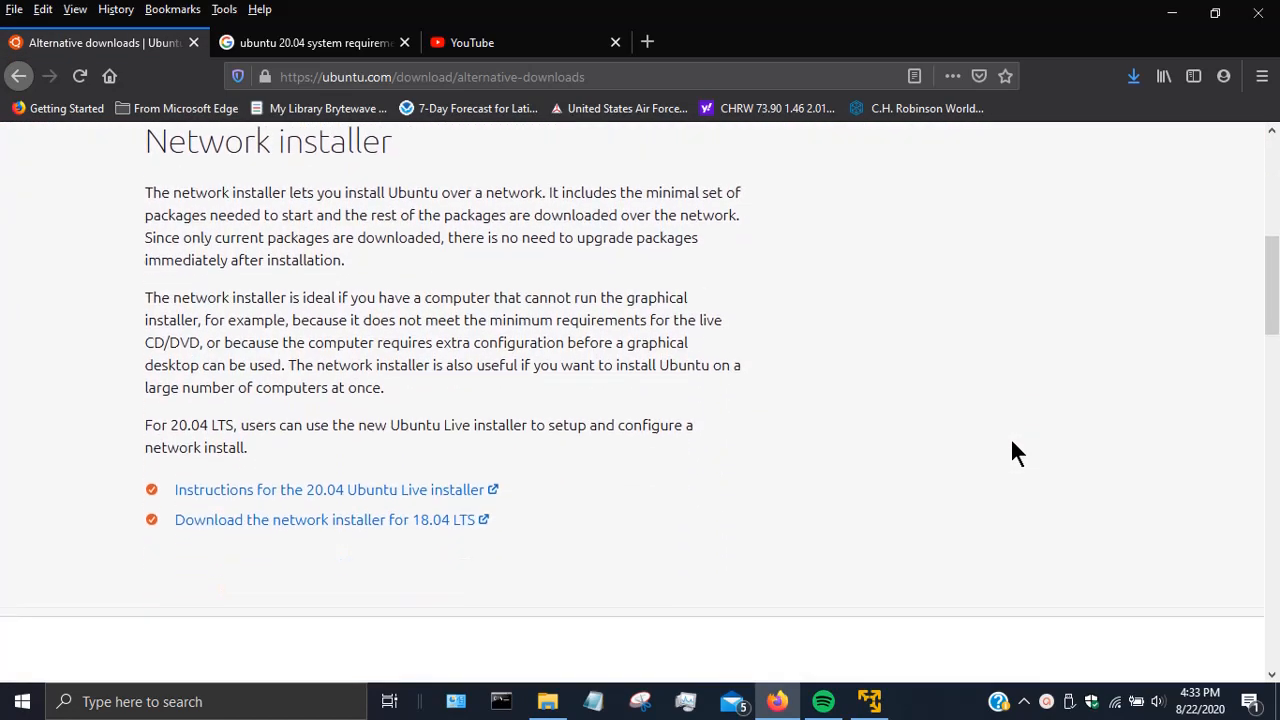
scroll(1013, 446, down, 8)
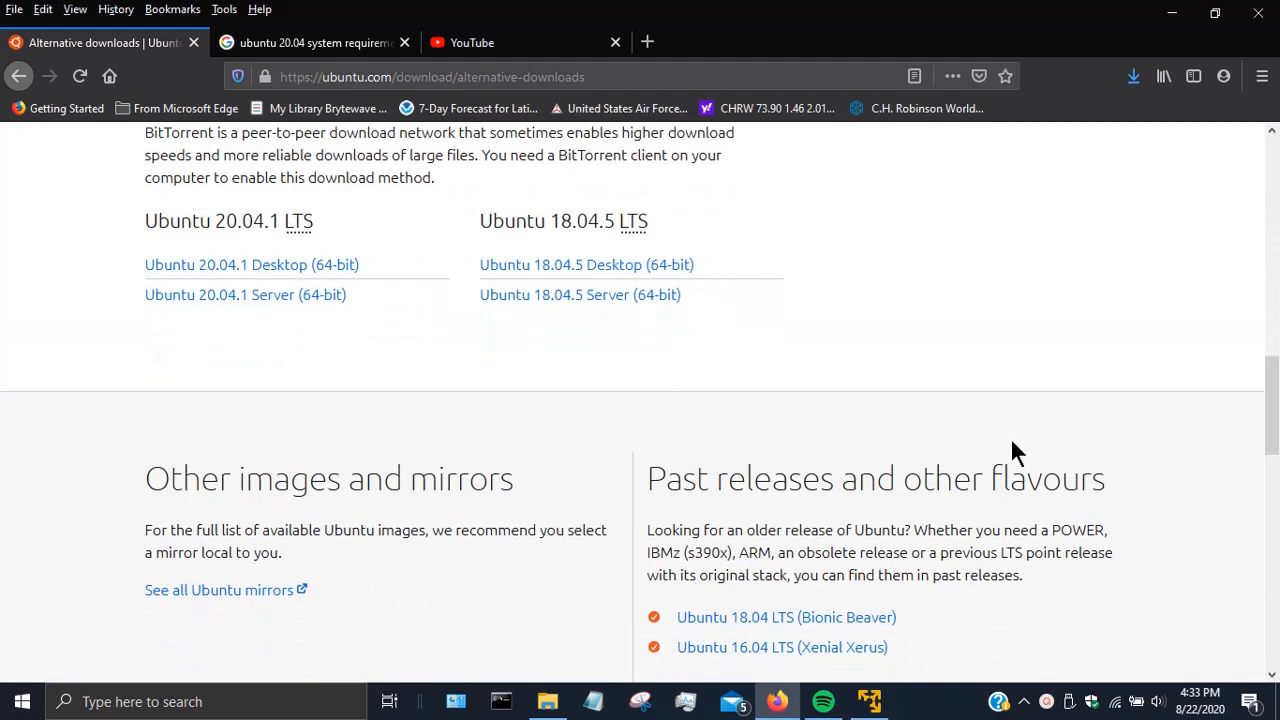
scroll(1013, 448, down, 2)
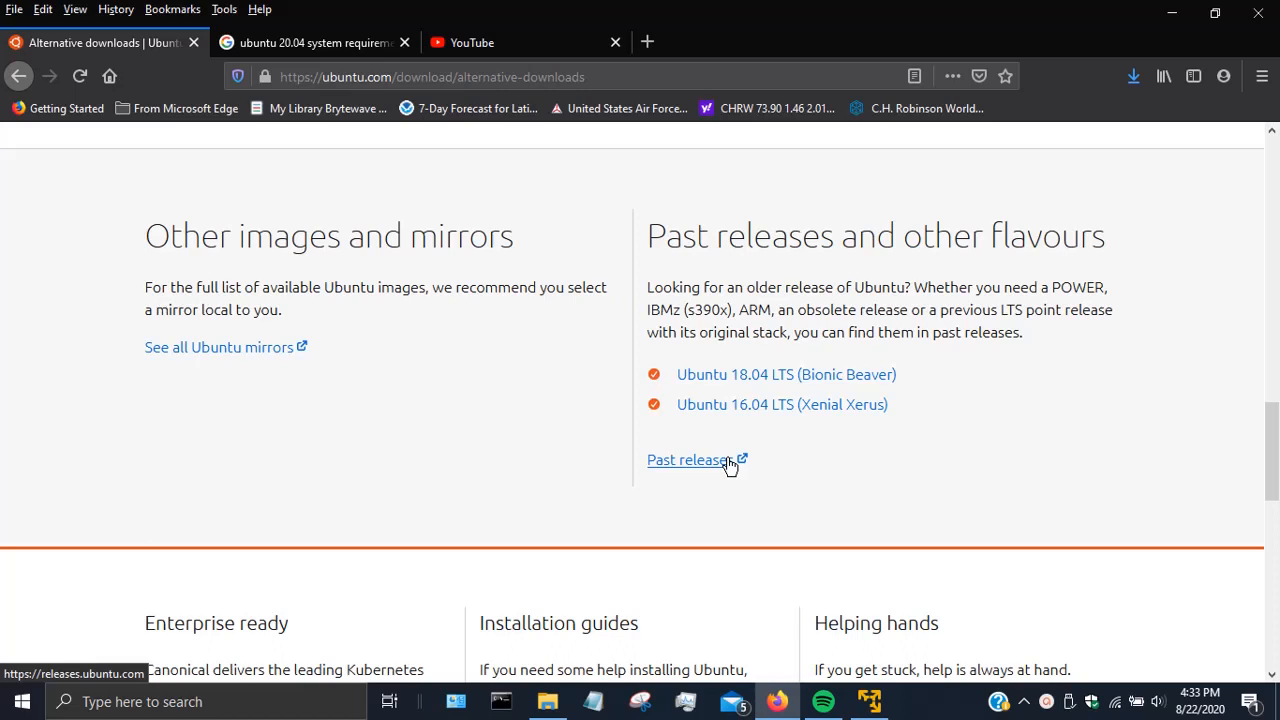
- Find the Ubuntu 14.04.6 LTS (Trusty Tahr) desktop images under Past releases, then bring VMware Player forward
click(669, 463)
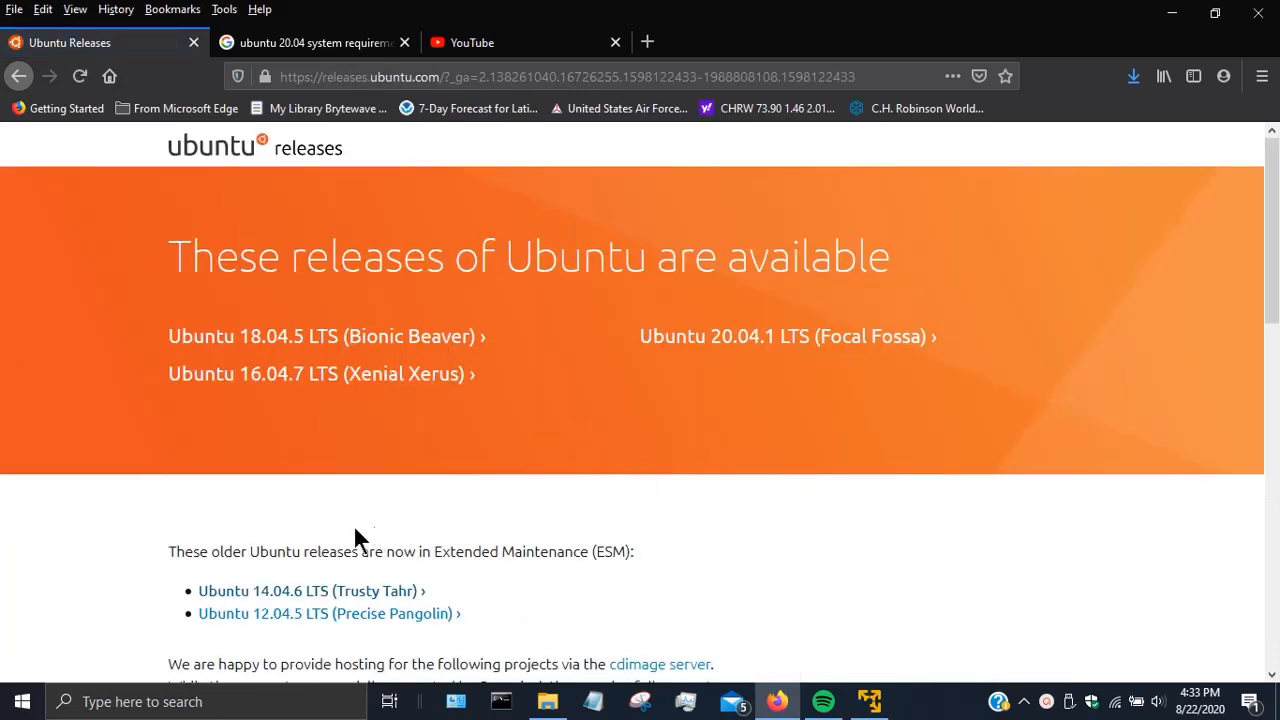
scroll(334, 530, down, 2)
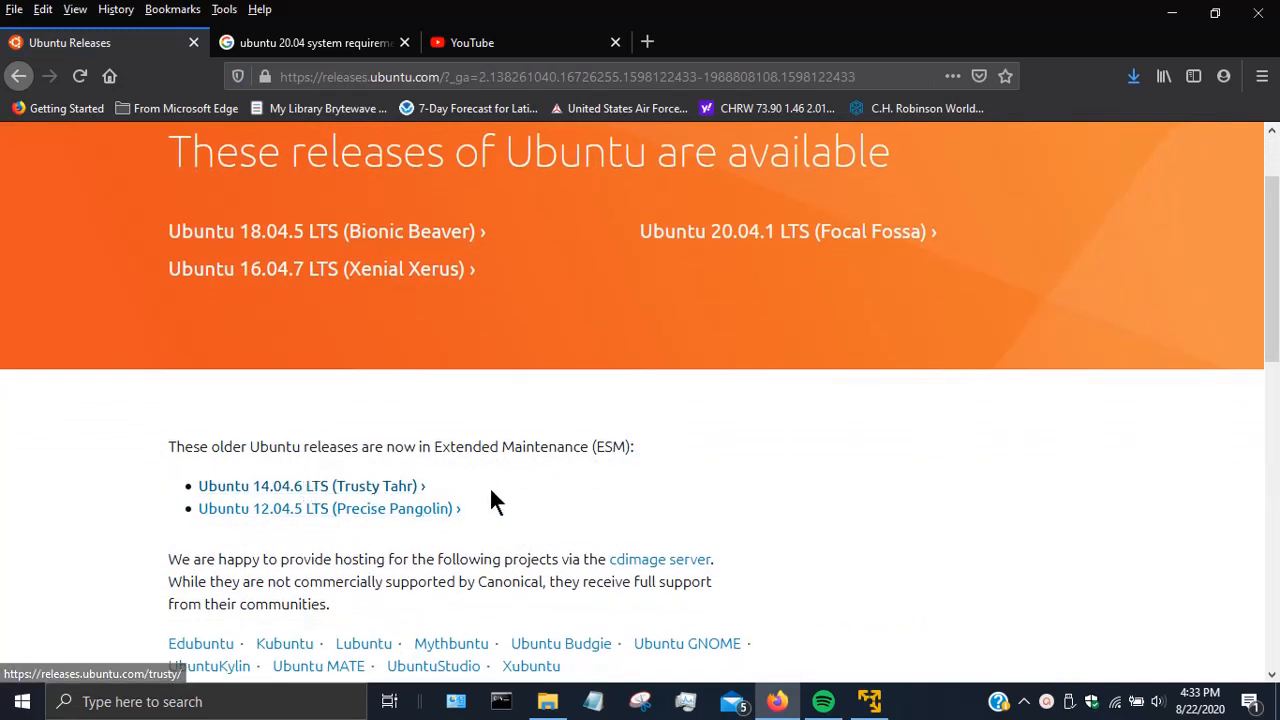
click(336, 487)
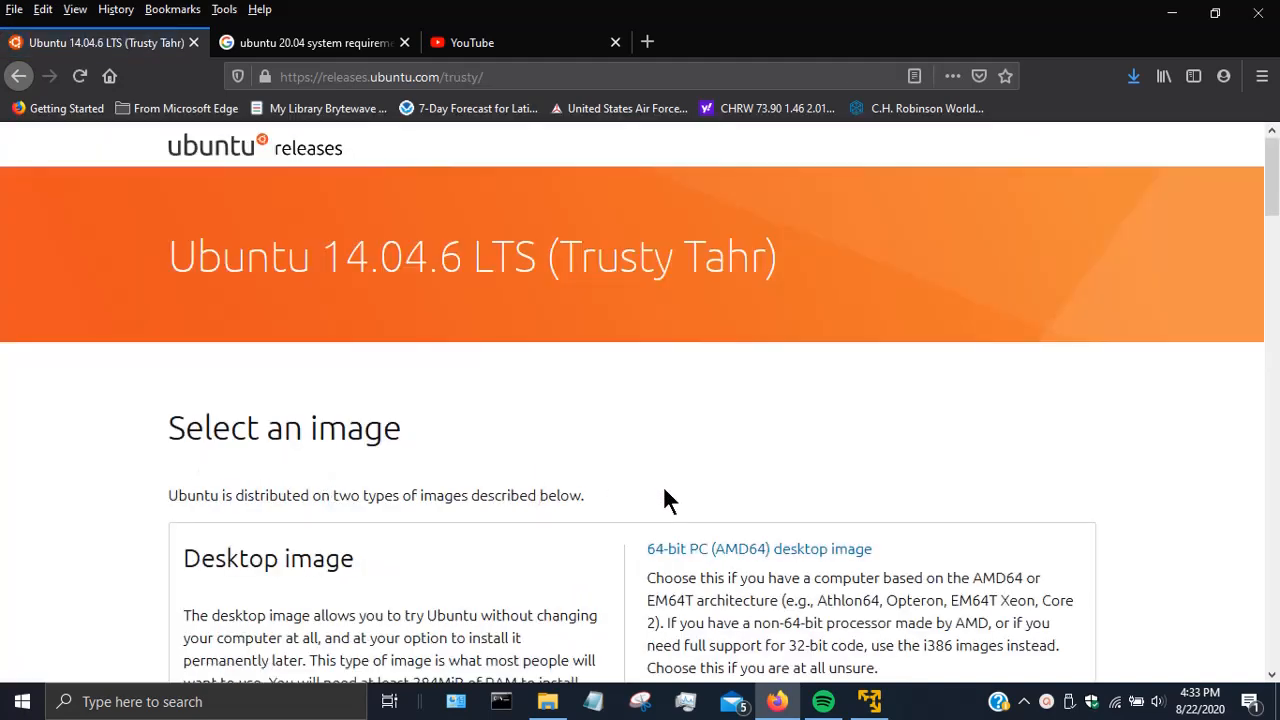
scroll(616, 514, down, 4)
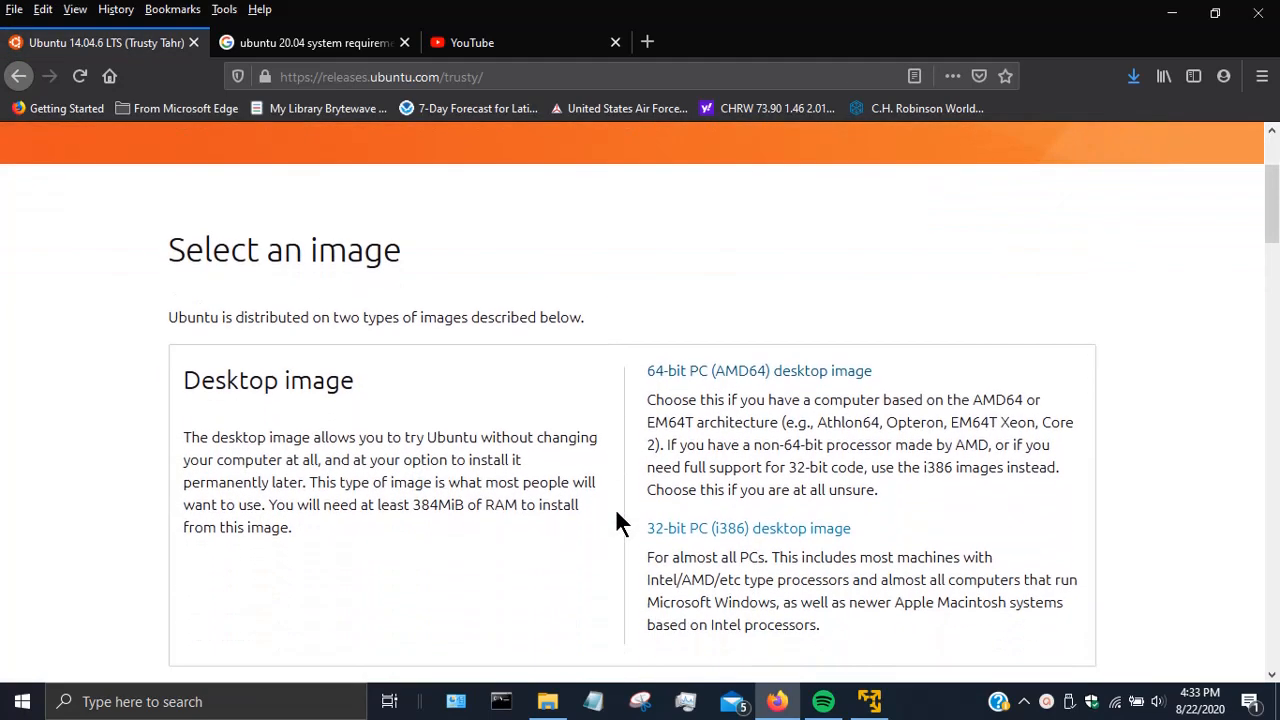
scroll(616, 522, down, 2)
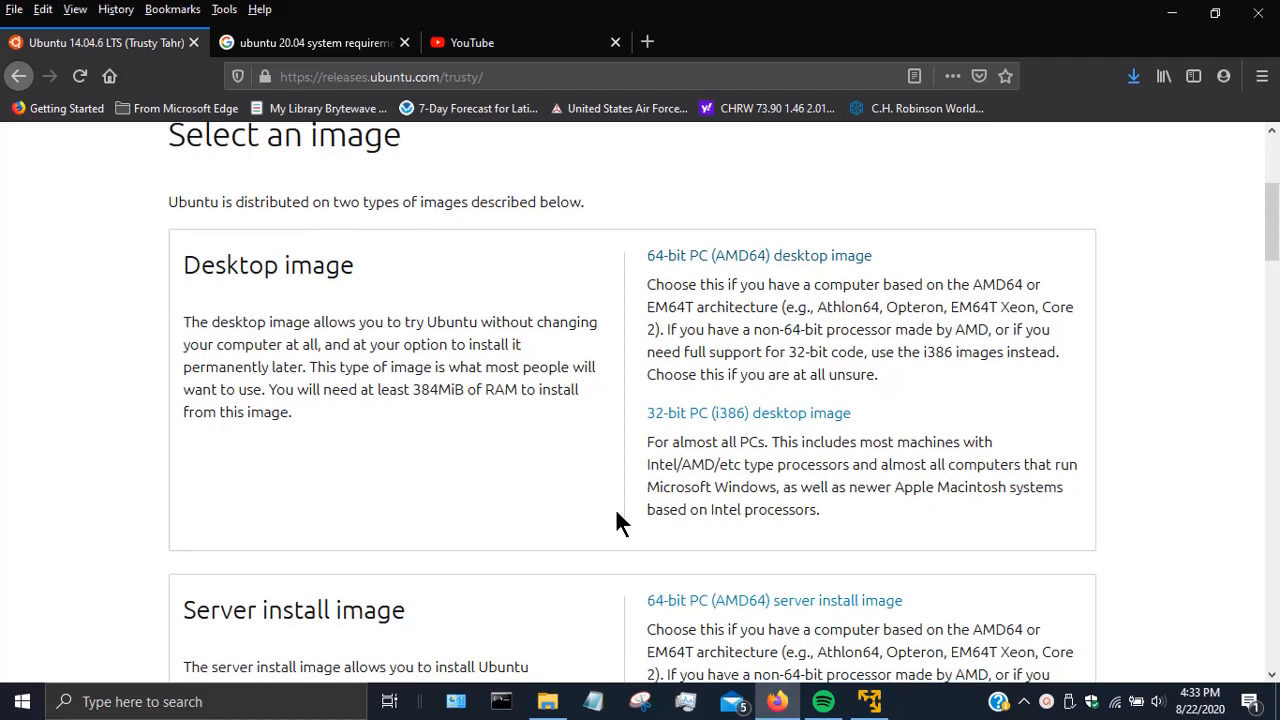
scroll(616, 512, down, 4)
scroll(616, 512, up, 6)
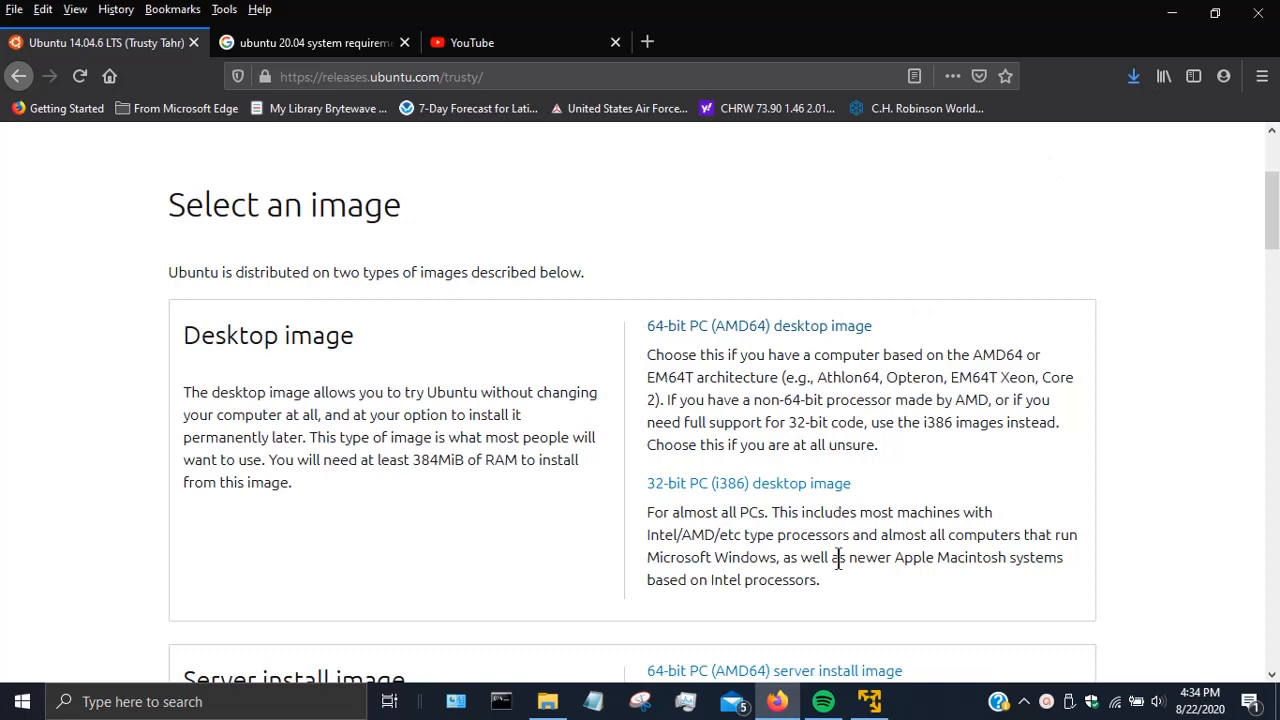
click(868, 702)
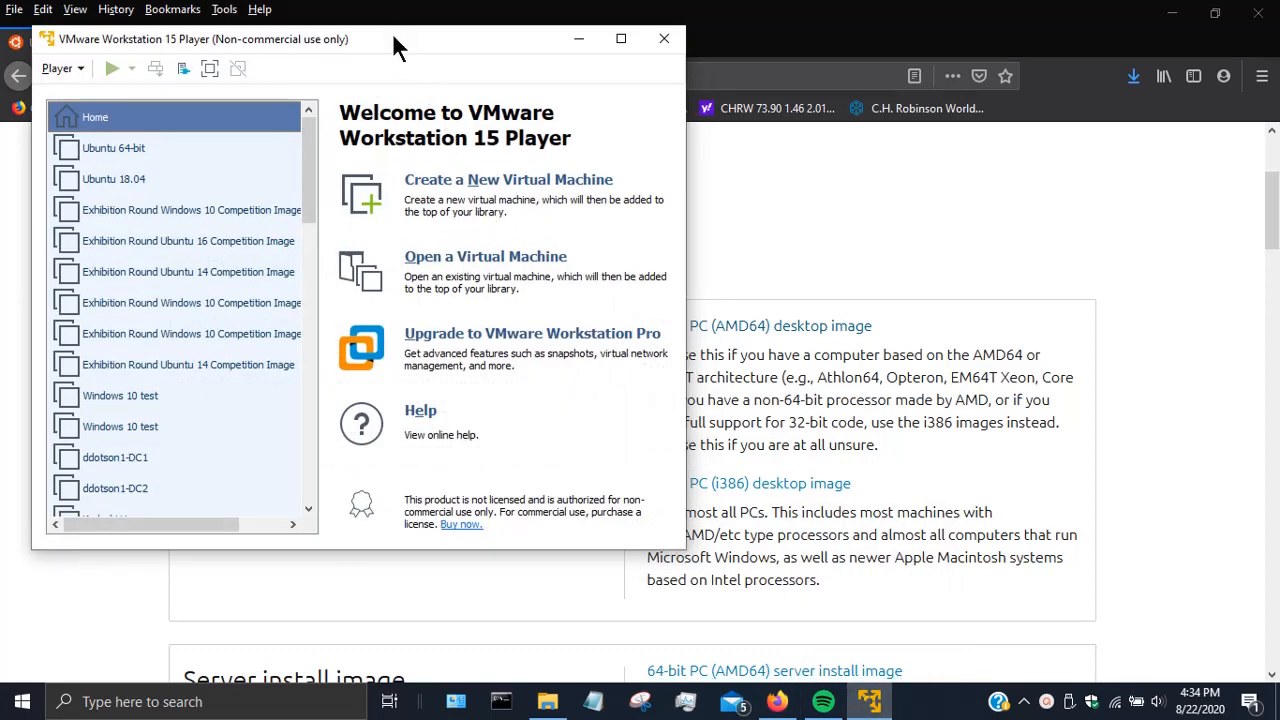
- Move the Player window aside and start a new VM that will install the OS later
drag(393, 33, 636, 95)
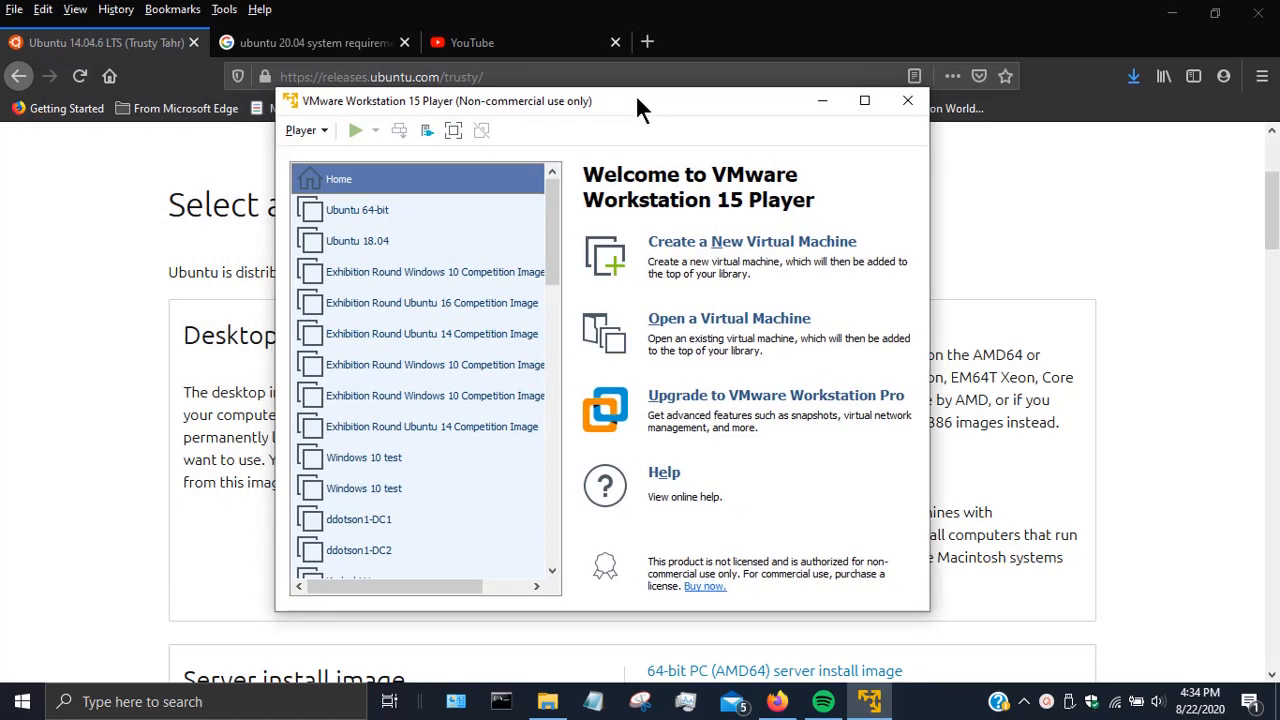
click(717, 245)
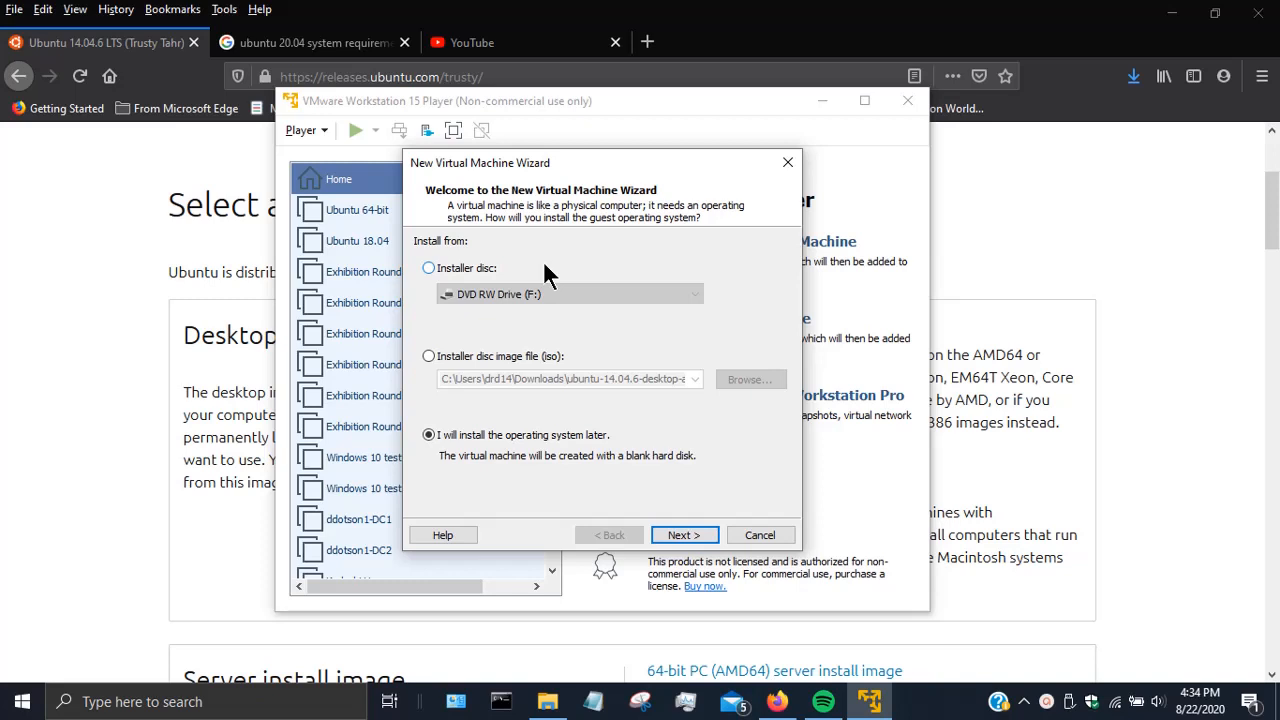
click(680, 536)
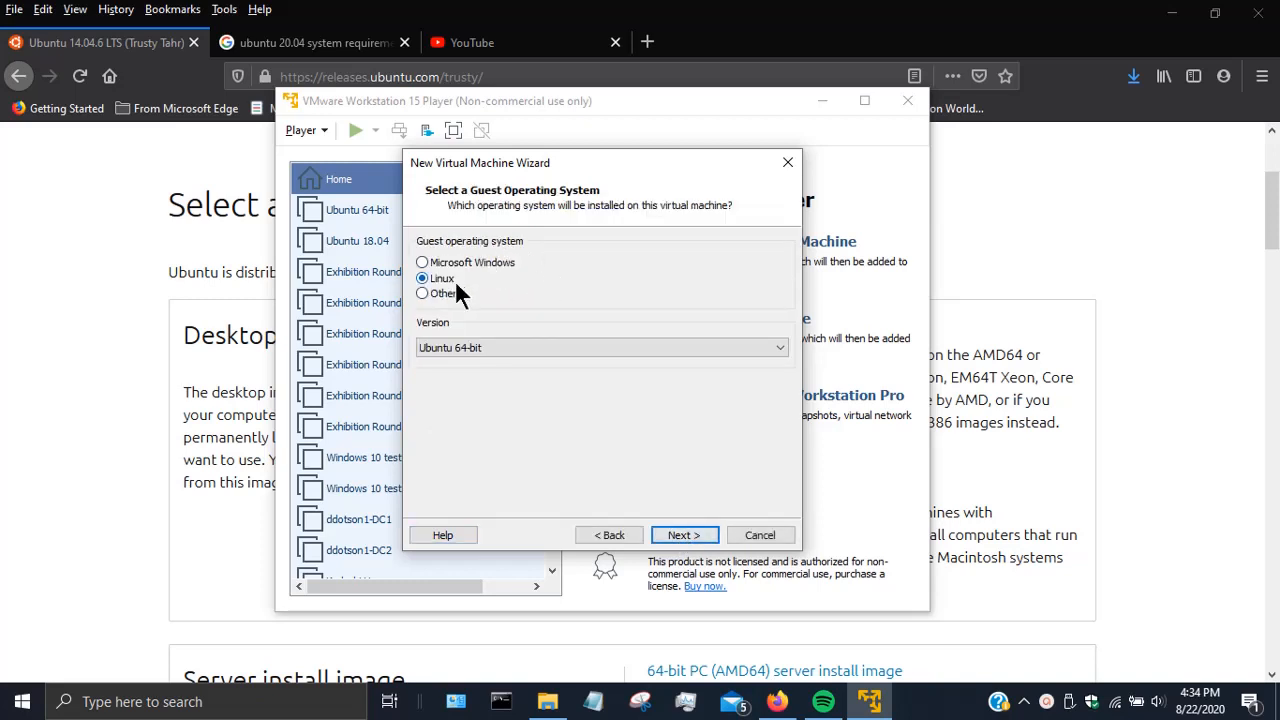
- Set the guest OS to Linux Ubuntu 64-bit and name the virtual machine Ubuntu14test
click(507, 341)
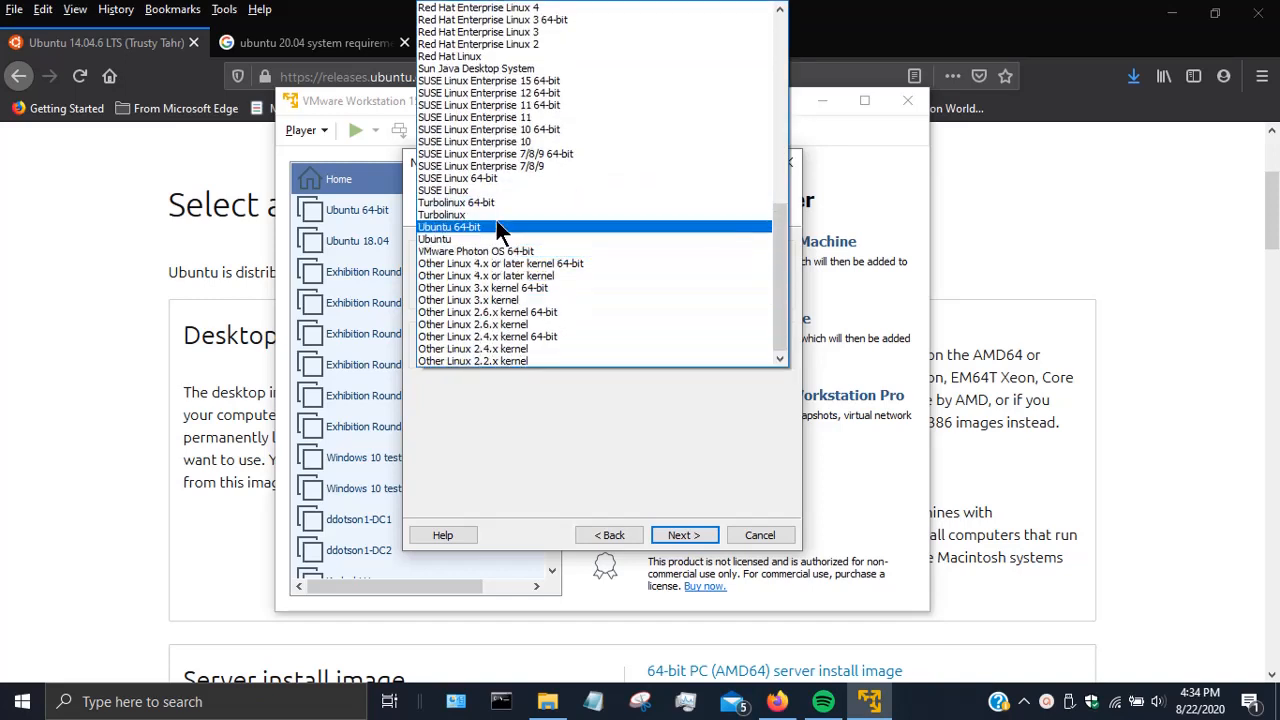
click(495, 227)
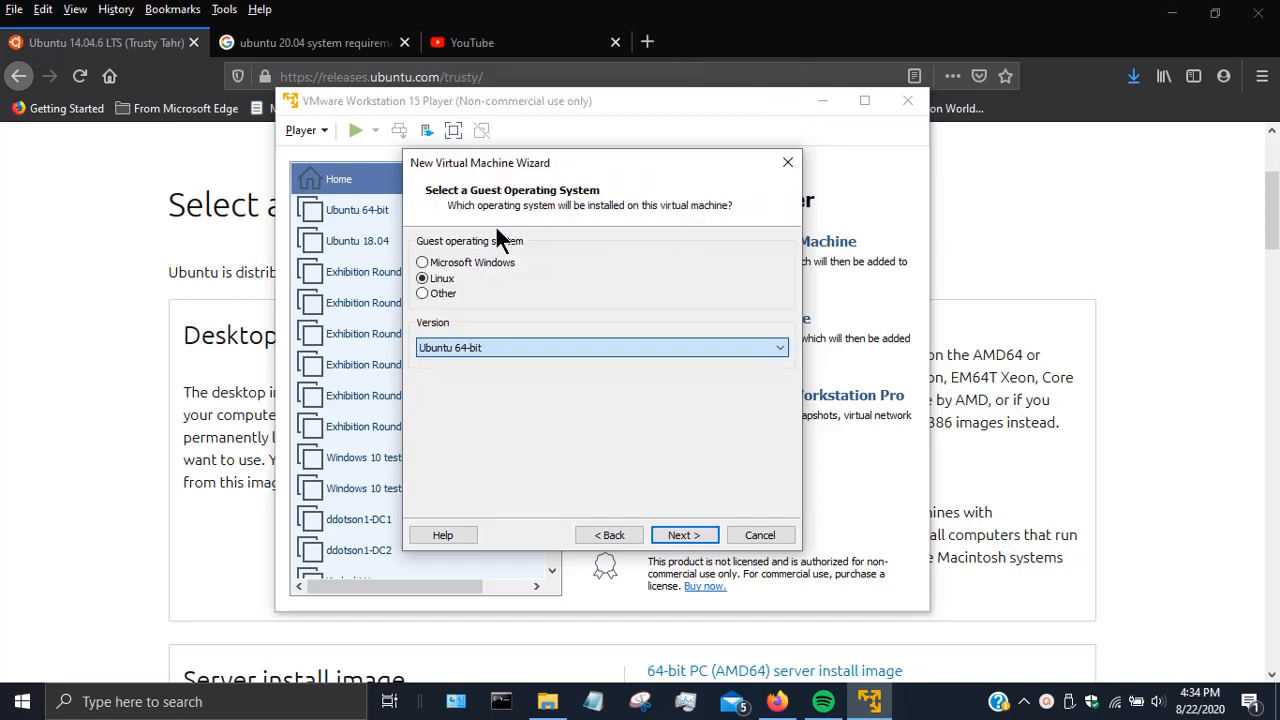
click(683, 535)
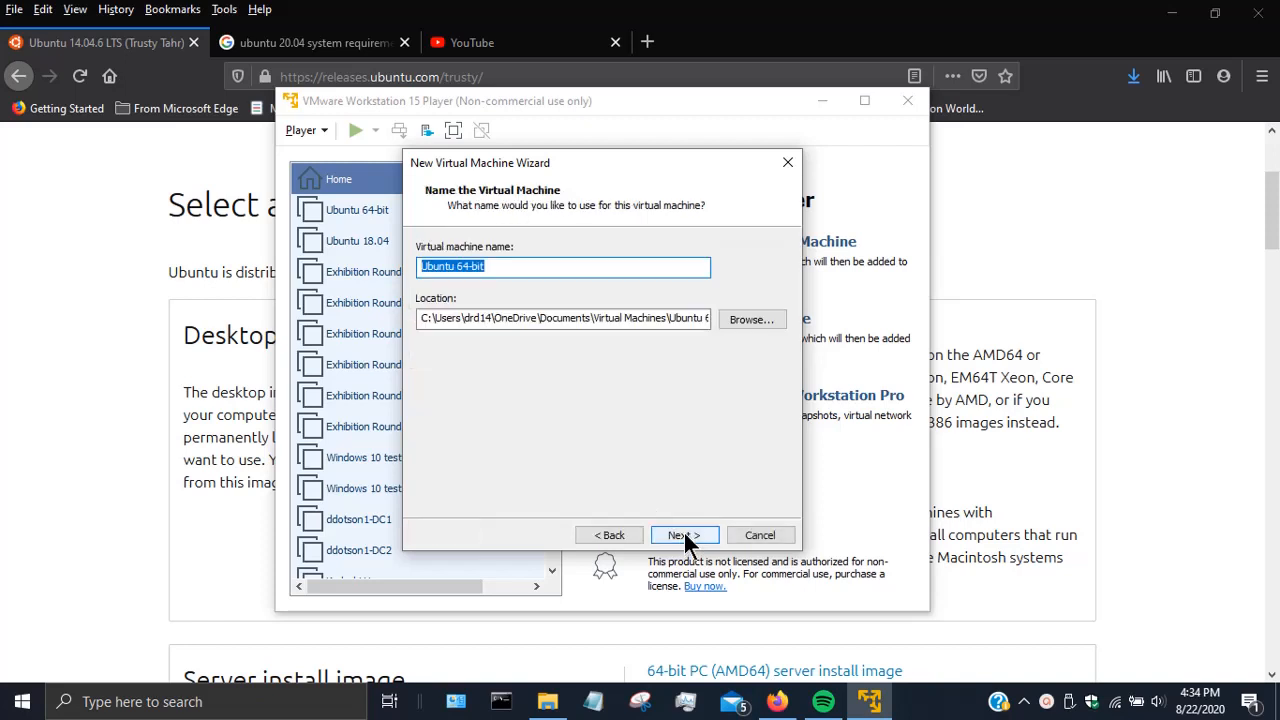
drag(574, 264, 402, 248)
text(Ubunt)
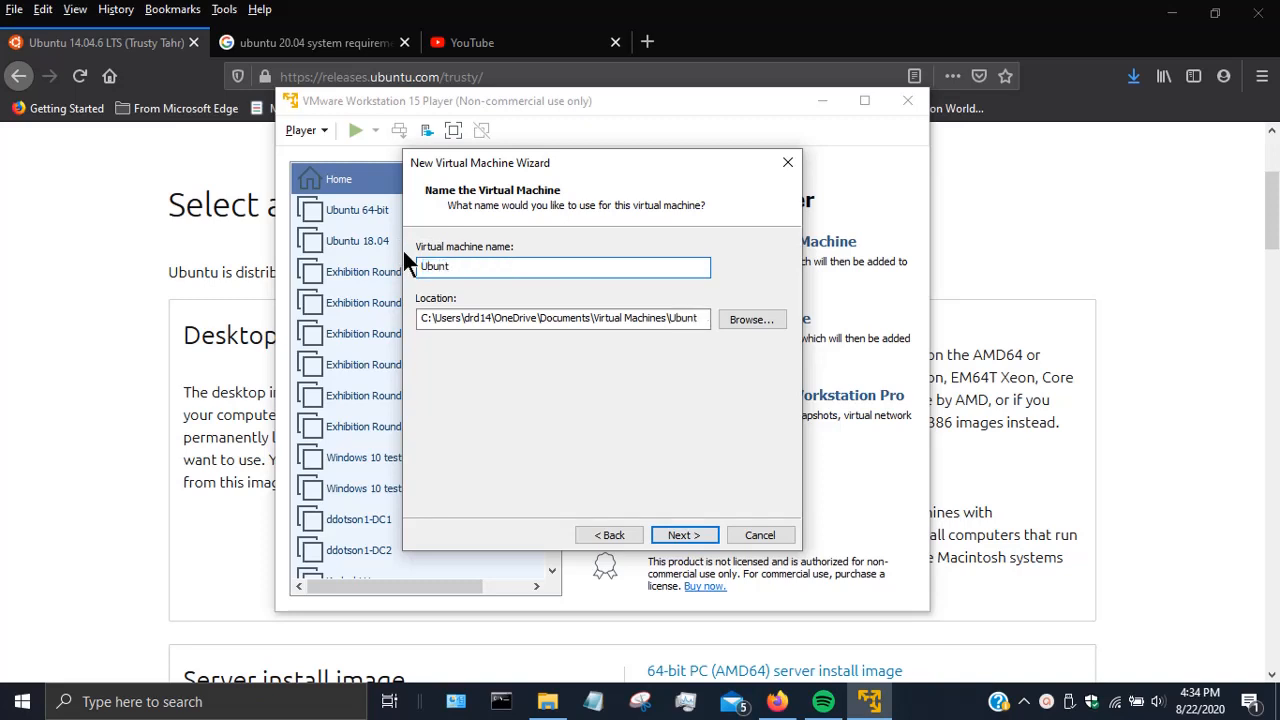
text(u14test)
- Store the VM in D:\VMs and continue to the 20 GB disk capacity step
click(733, 318)
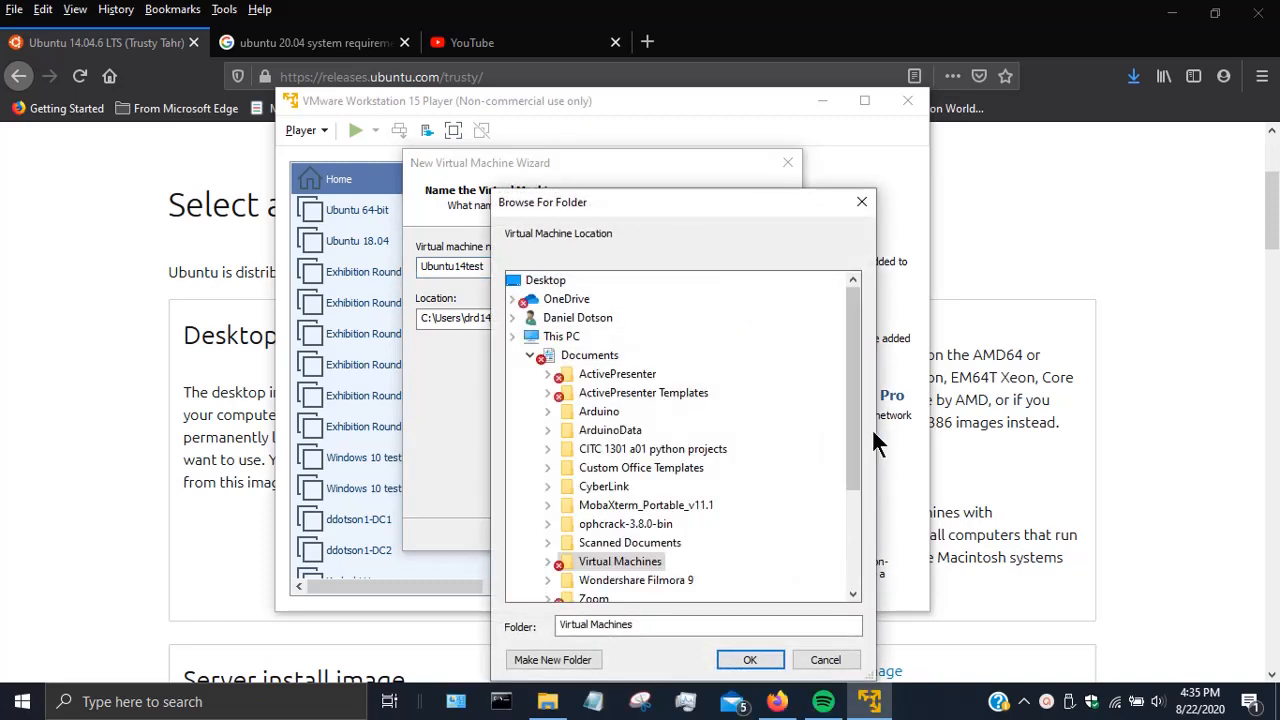
drag(853, 414, 852, 519)
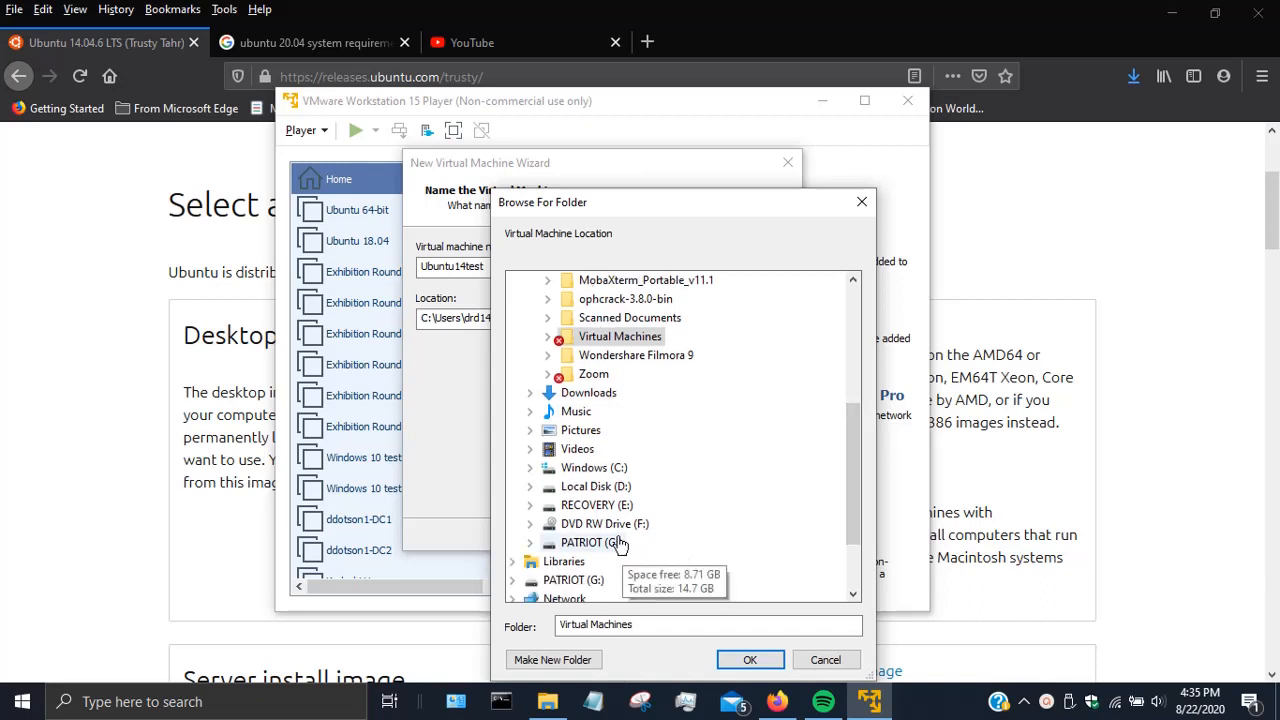
double_click(600, 486)
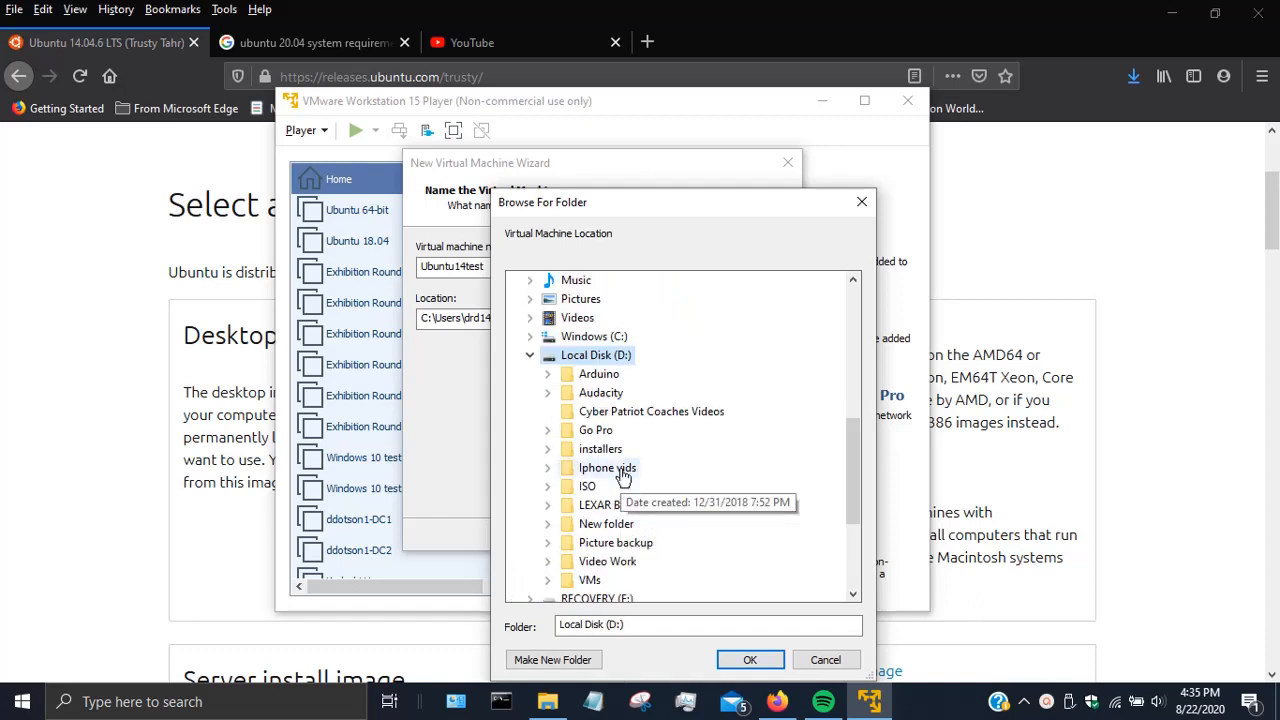
double_click(612, 580)
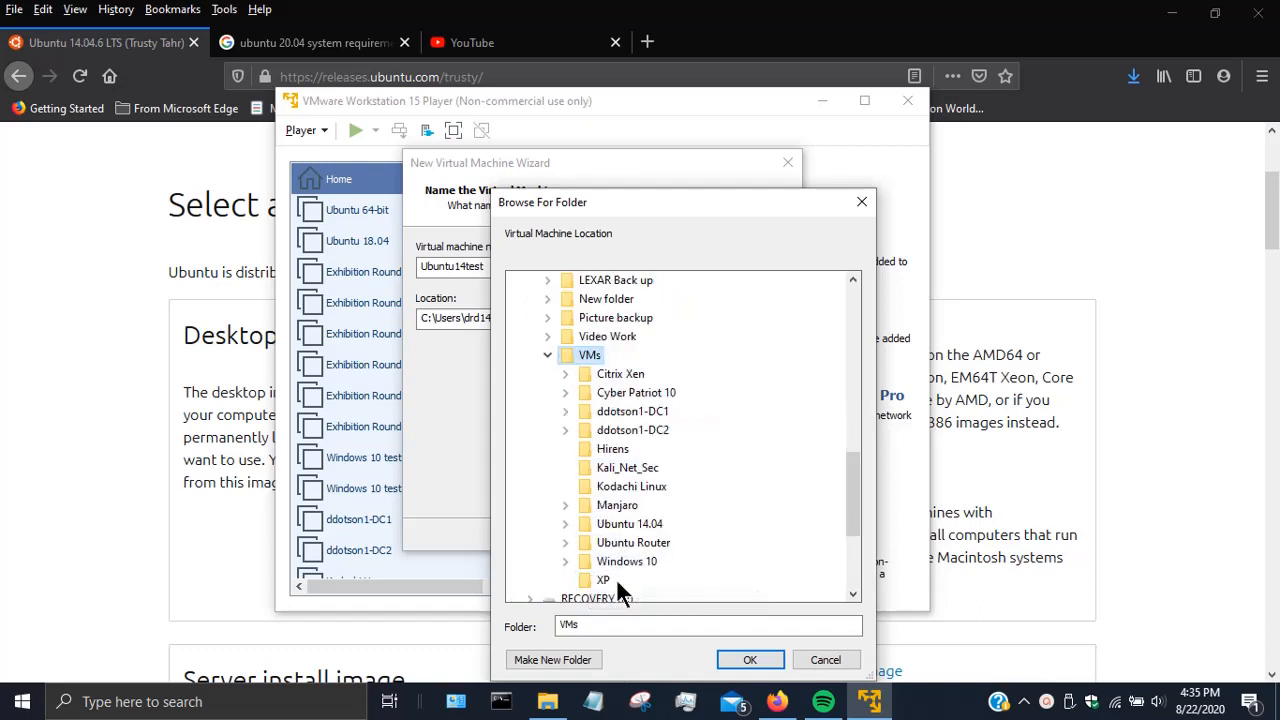
click(749, 660)
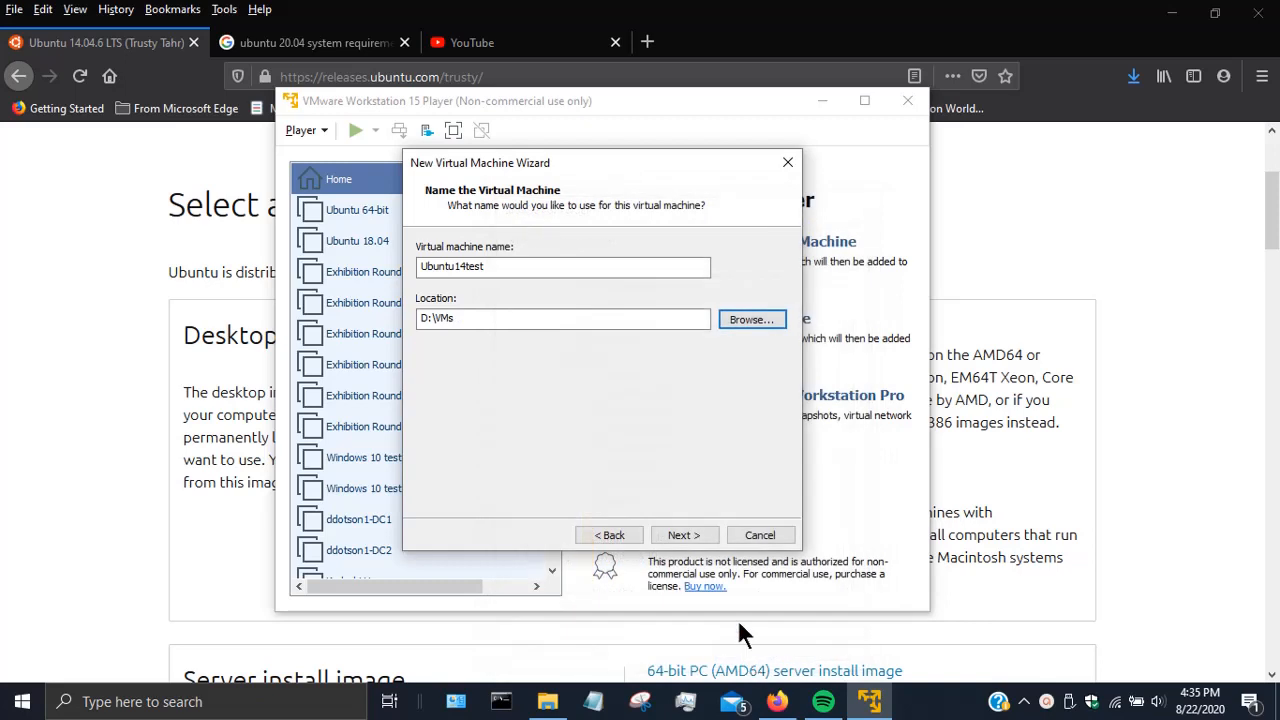
click(668, 528)
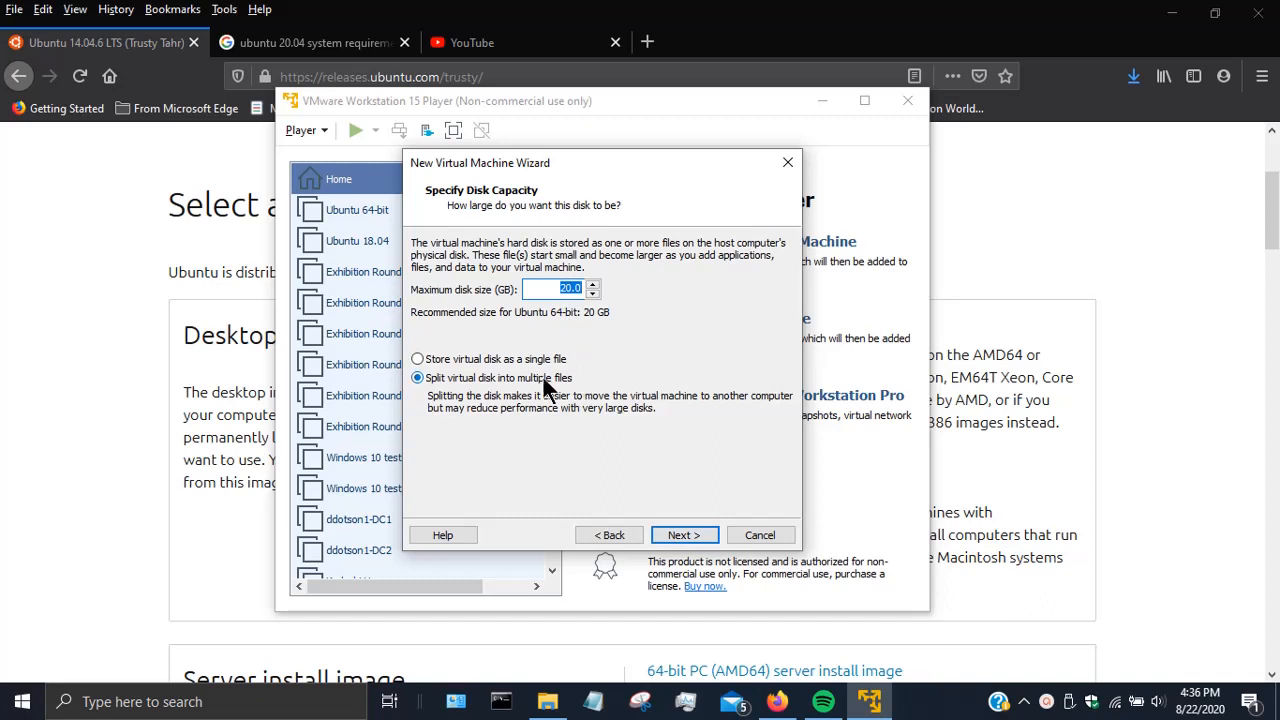
- Keep the 20 GB disk and switch the New CD/DVD (SATA) drive to use an ISO image file
click(681, 535)
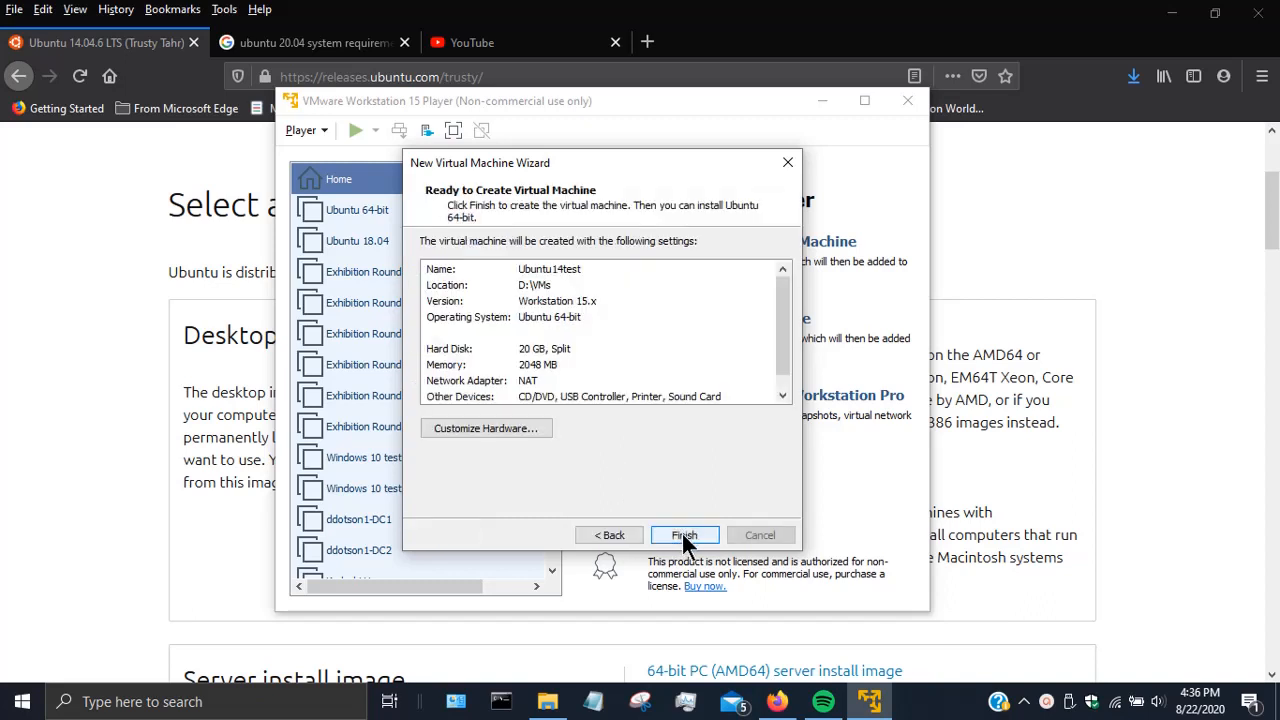
click(523, 426)
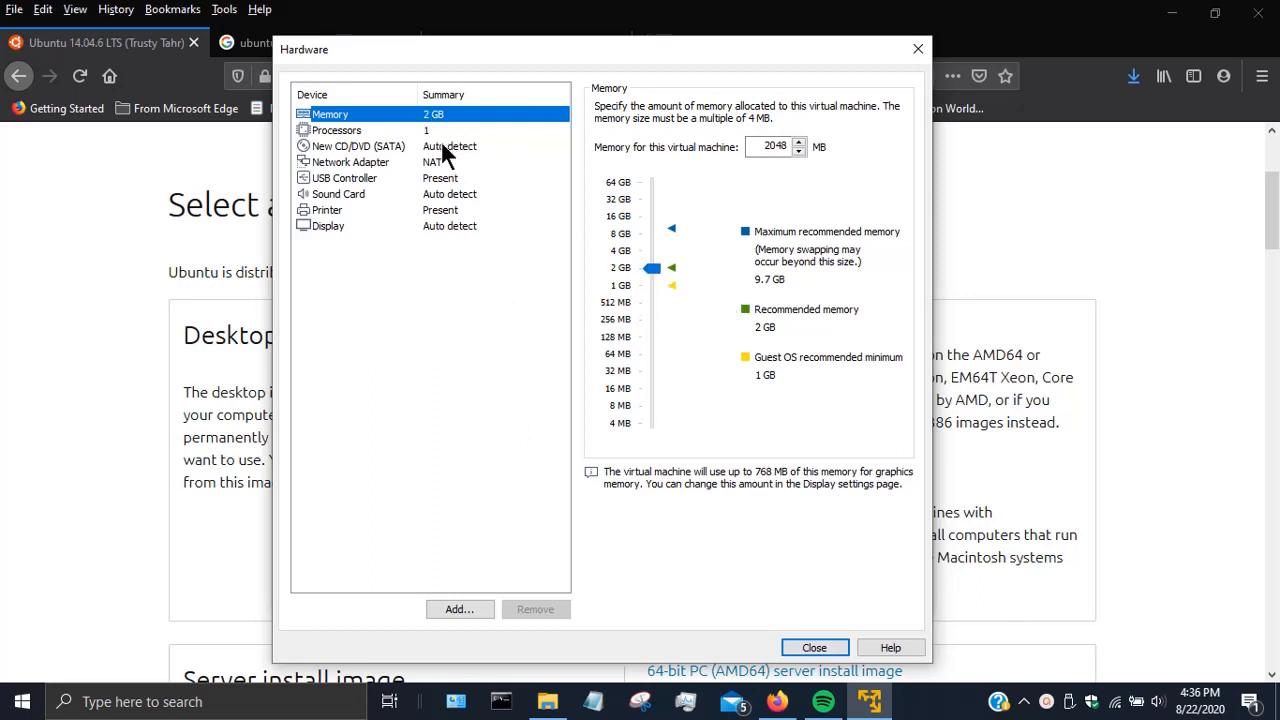
click(366, 145)
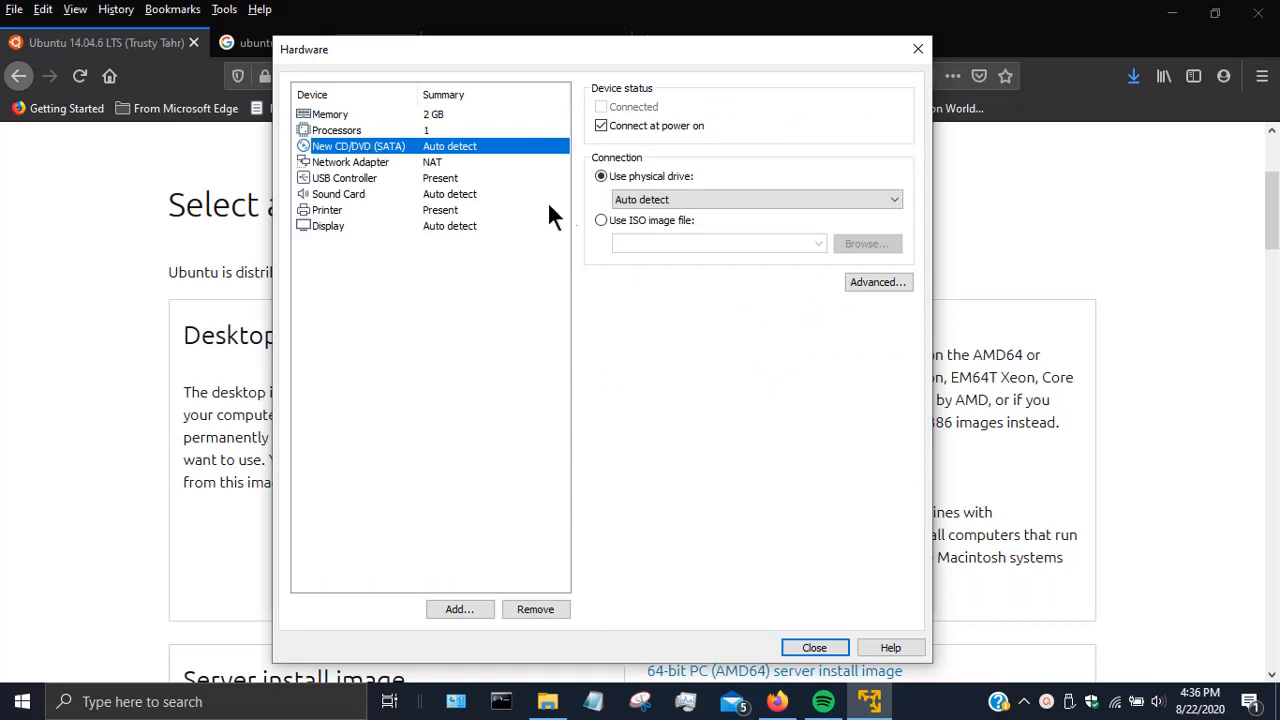
click(604, 221)
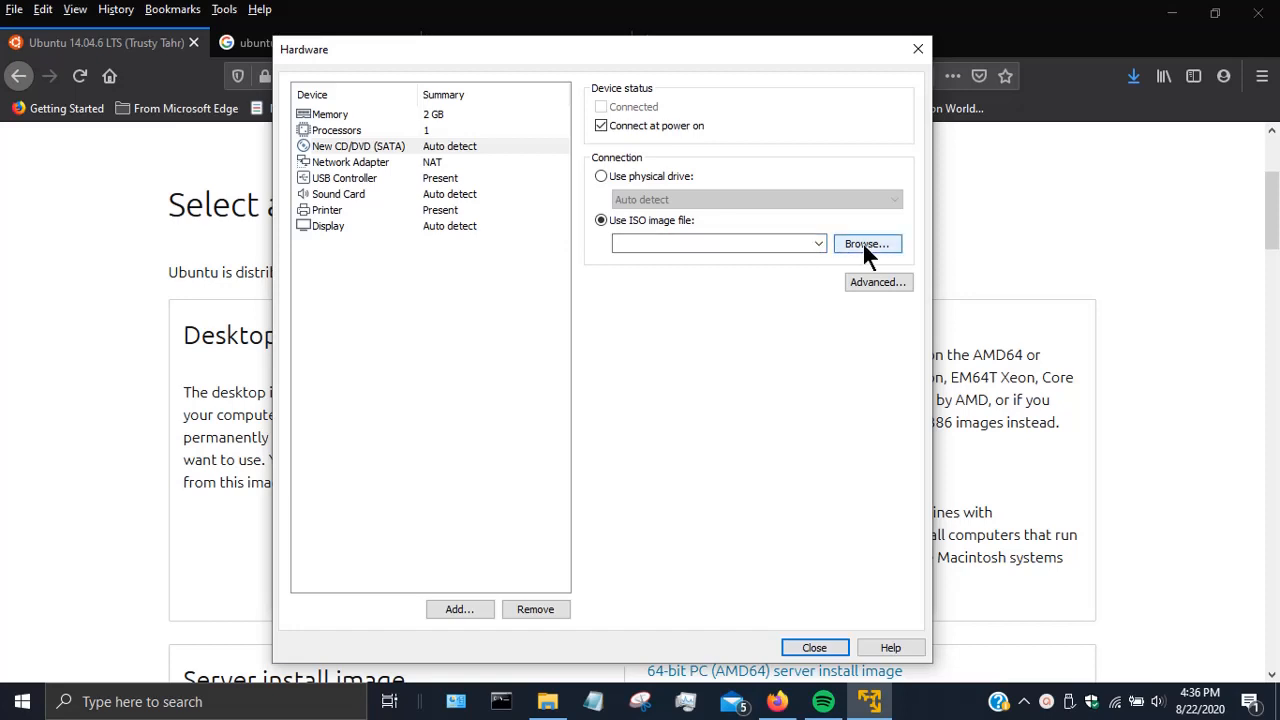
- Load ubuntu-14.04.6-desktop-amd64.iso from Downloads into the CD/DVD drive and close the Hardware settings
click(864, 245)
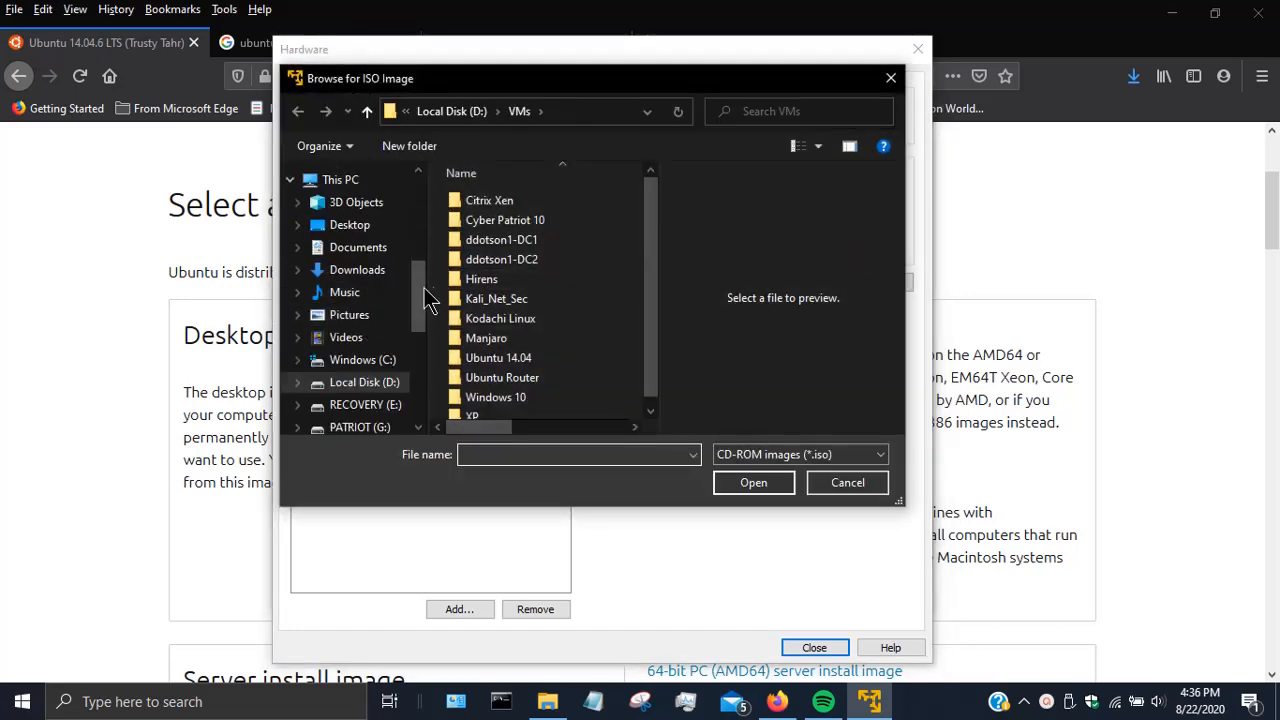
click(372, 276)
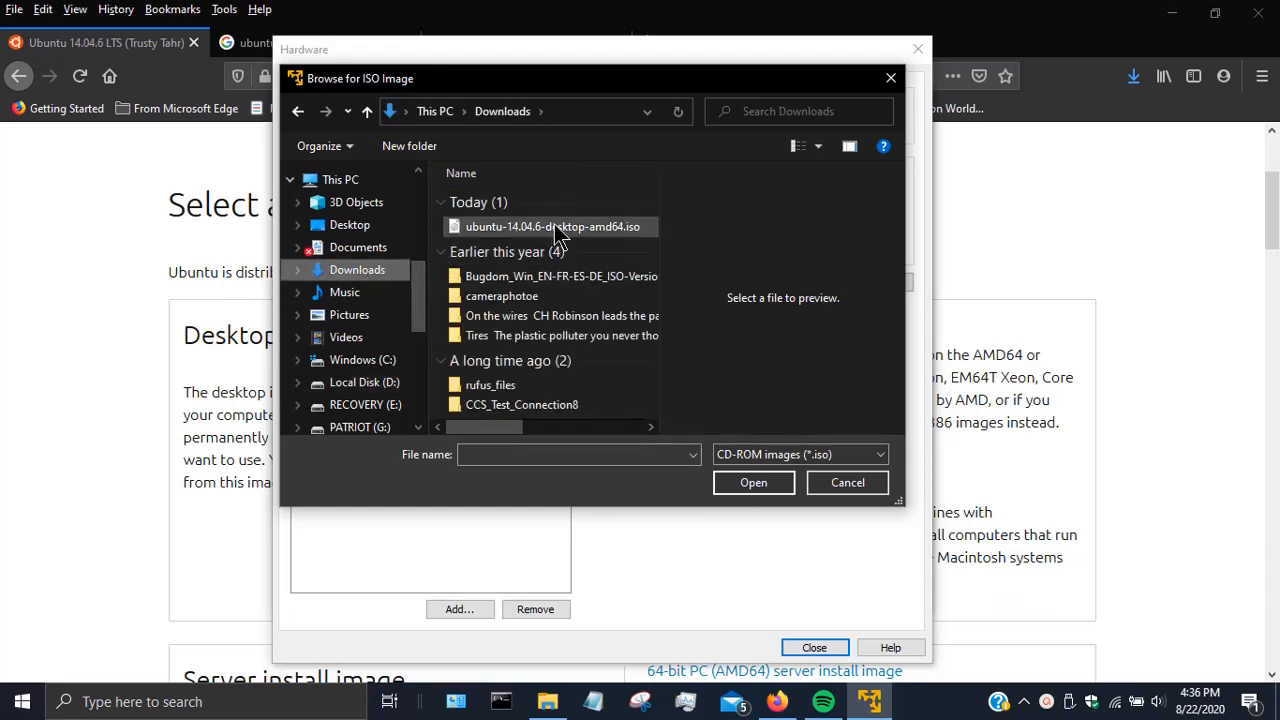
click(558, 228)
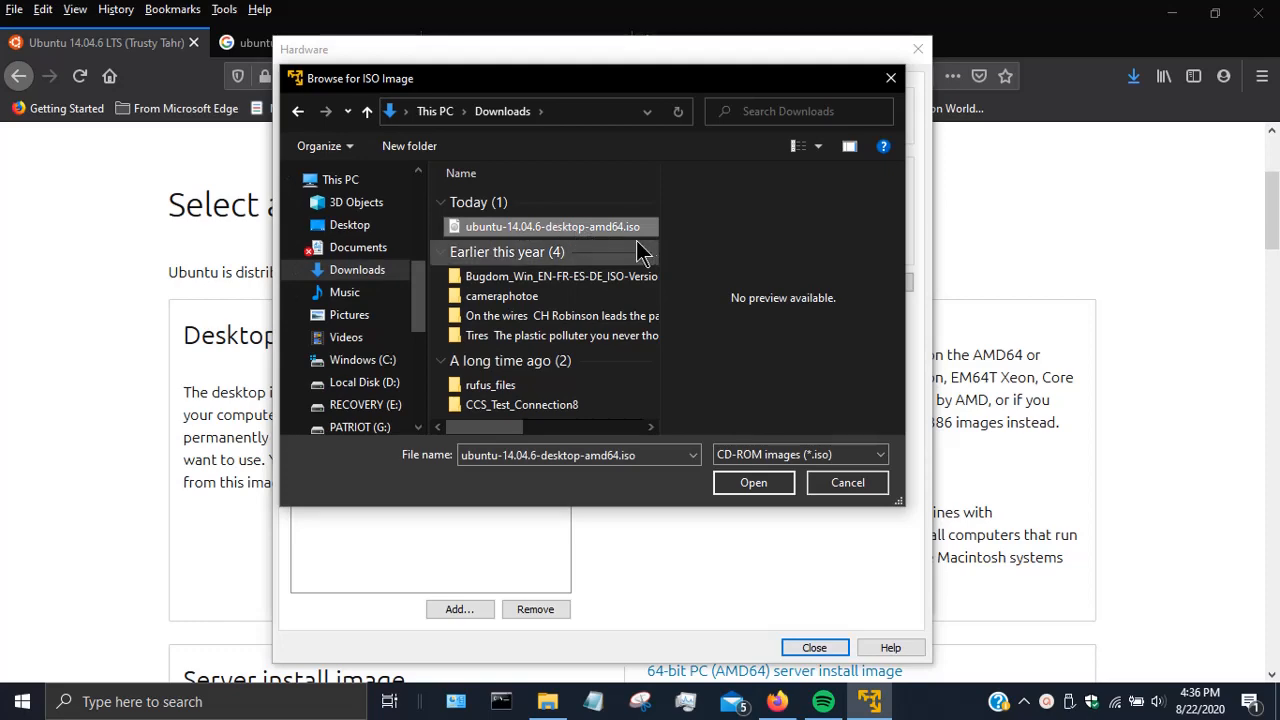
click(770, 490)
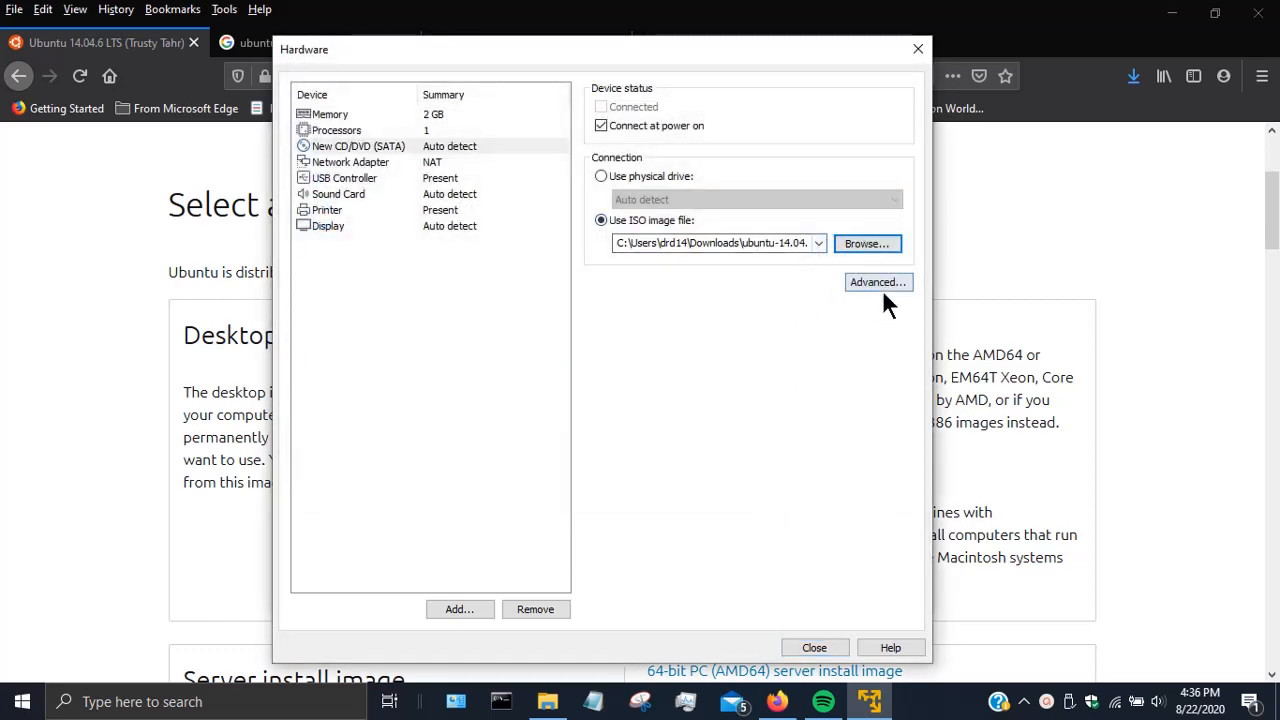
click(814, 647)
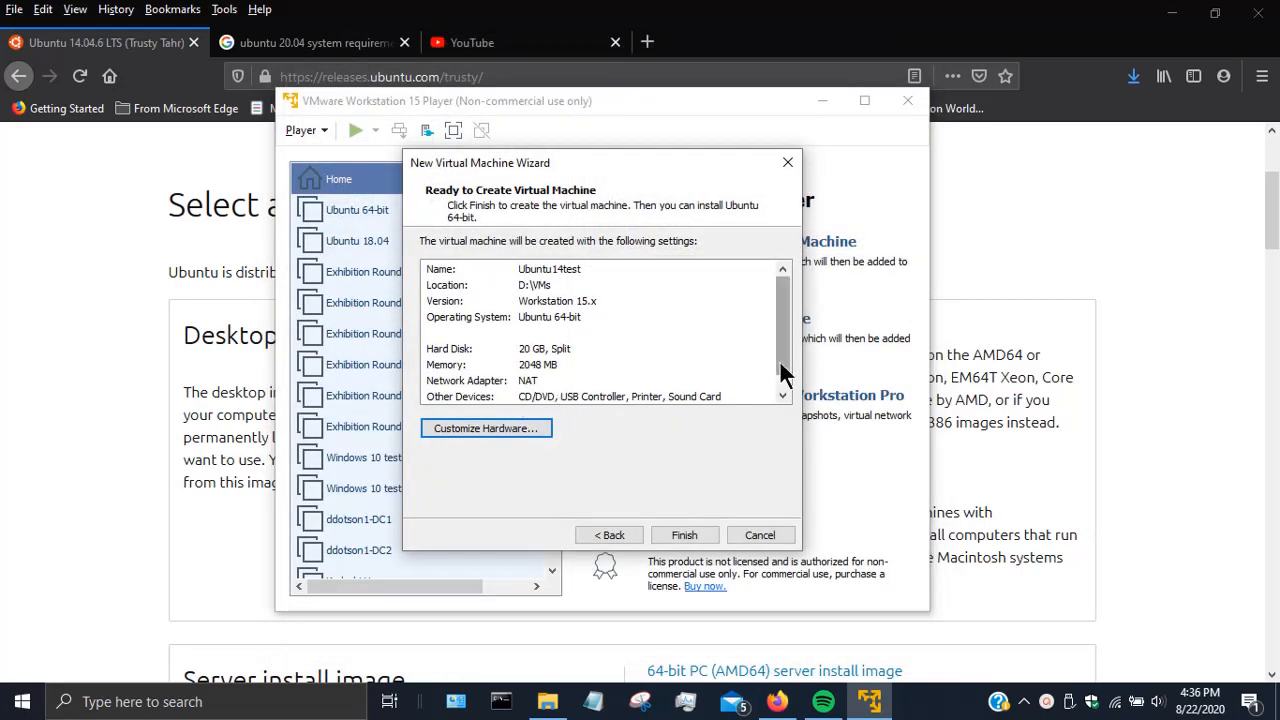
drag(780, 366, 782, 380)
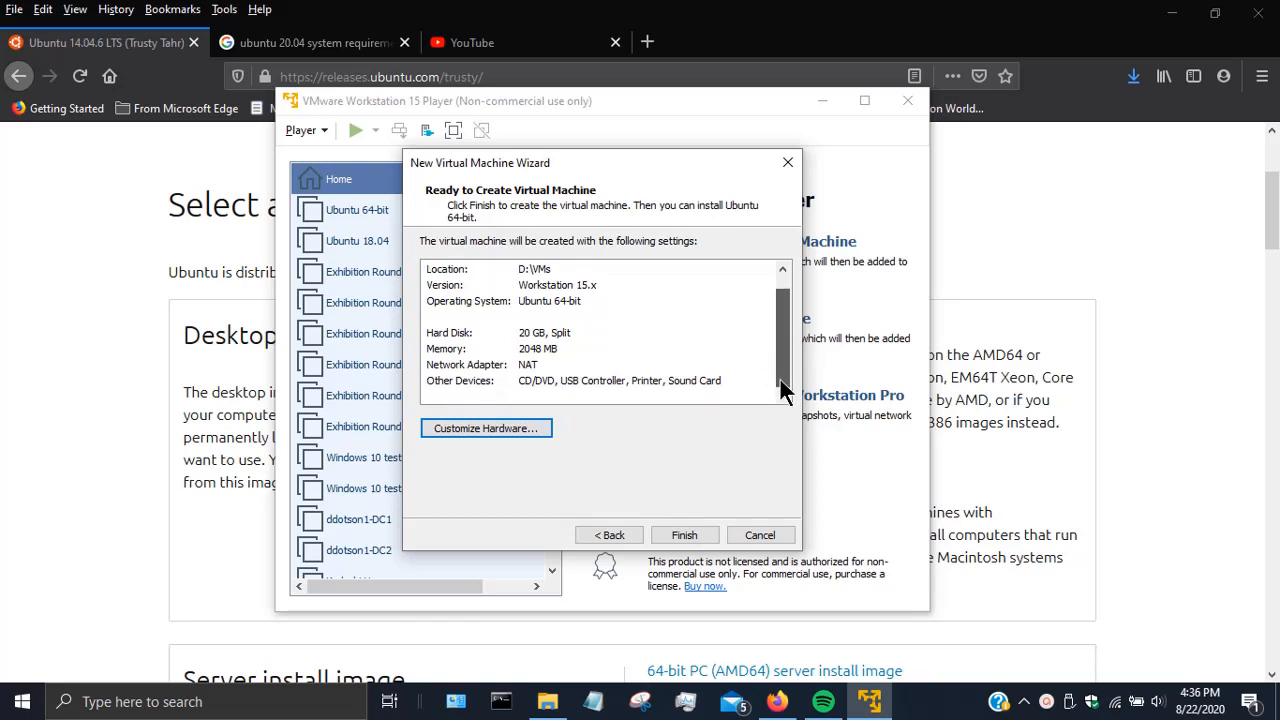
- Create the Ubuntu14test VM and power it on to boot the Ubuntu installer from the ISO
click(677, 535)
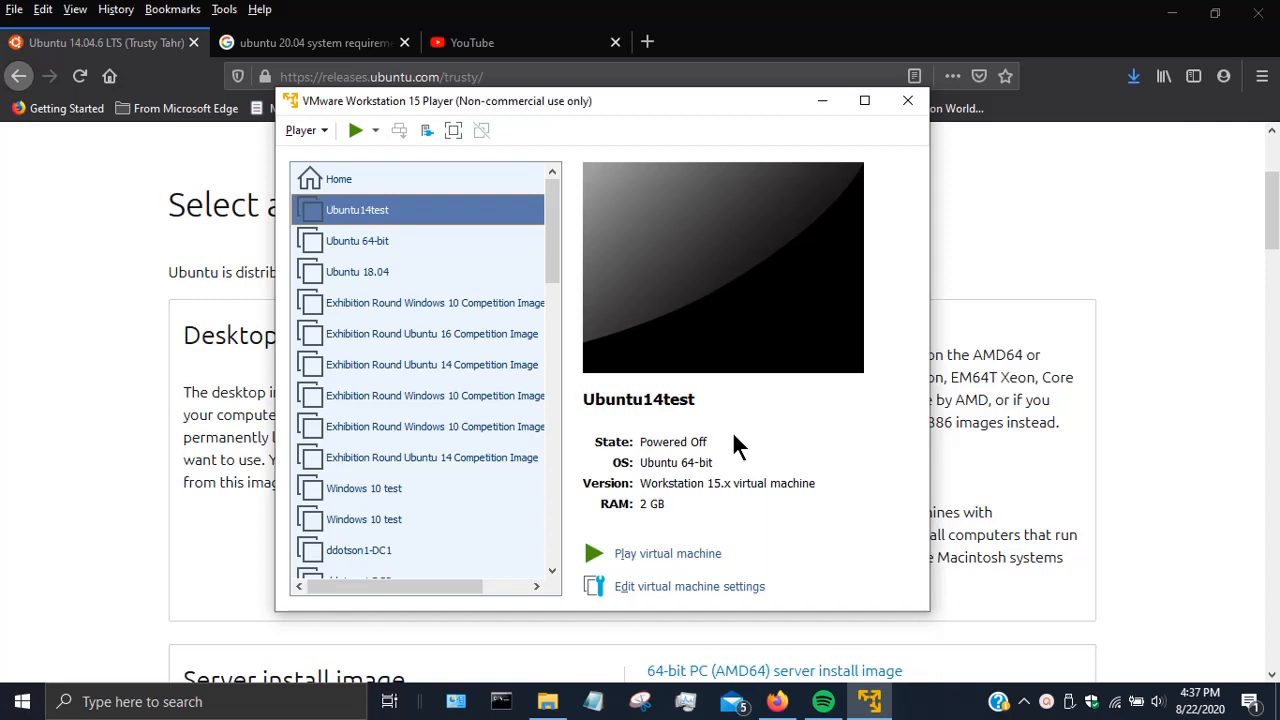
click(677, 556)
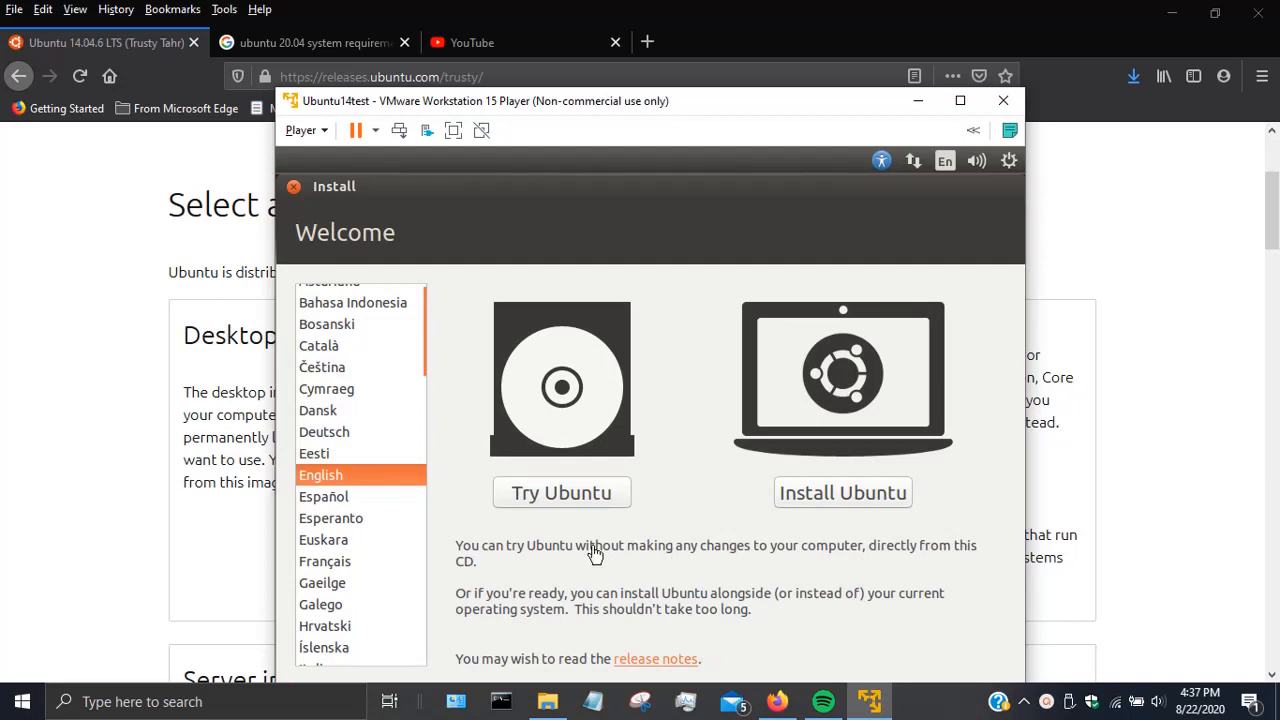
- Choose Install Ubuntu in English and continue past the Preparing to install checks
click(838, 494)
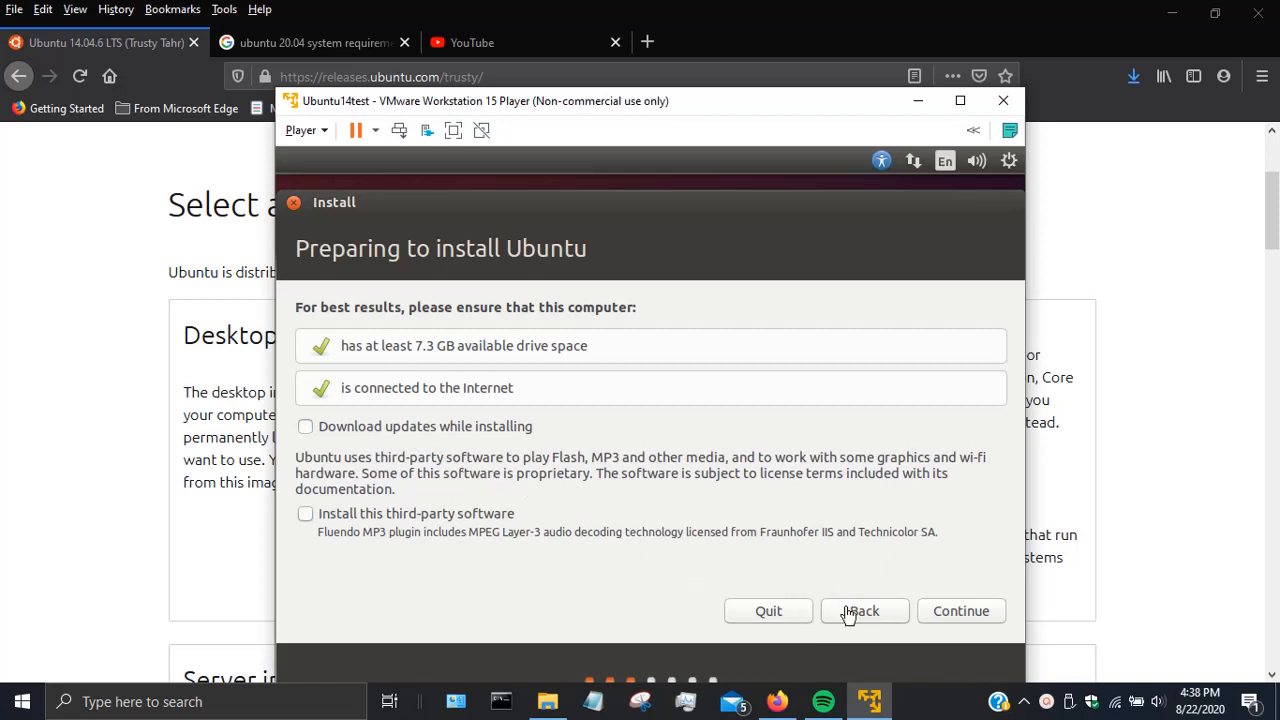
click(953, 612)
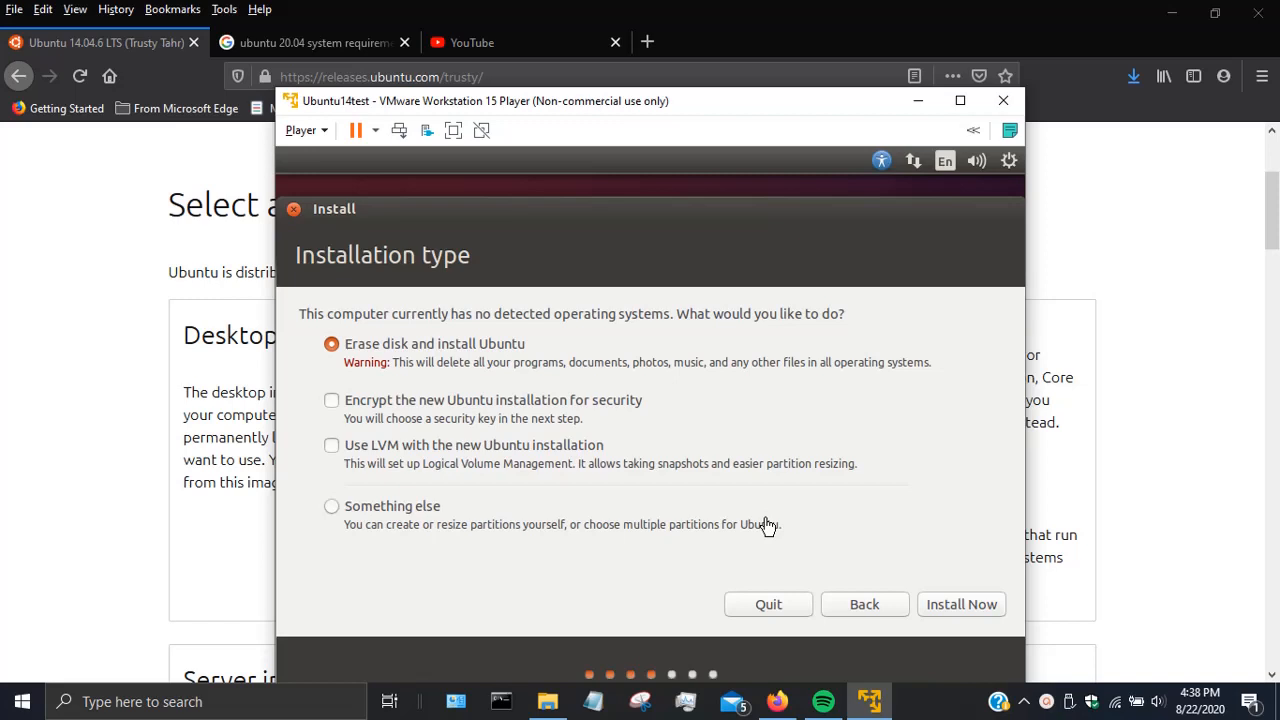
- Install now with the disk erased, confirm the partition changes, and set the location to New York
click(965, 609)
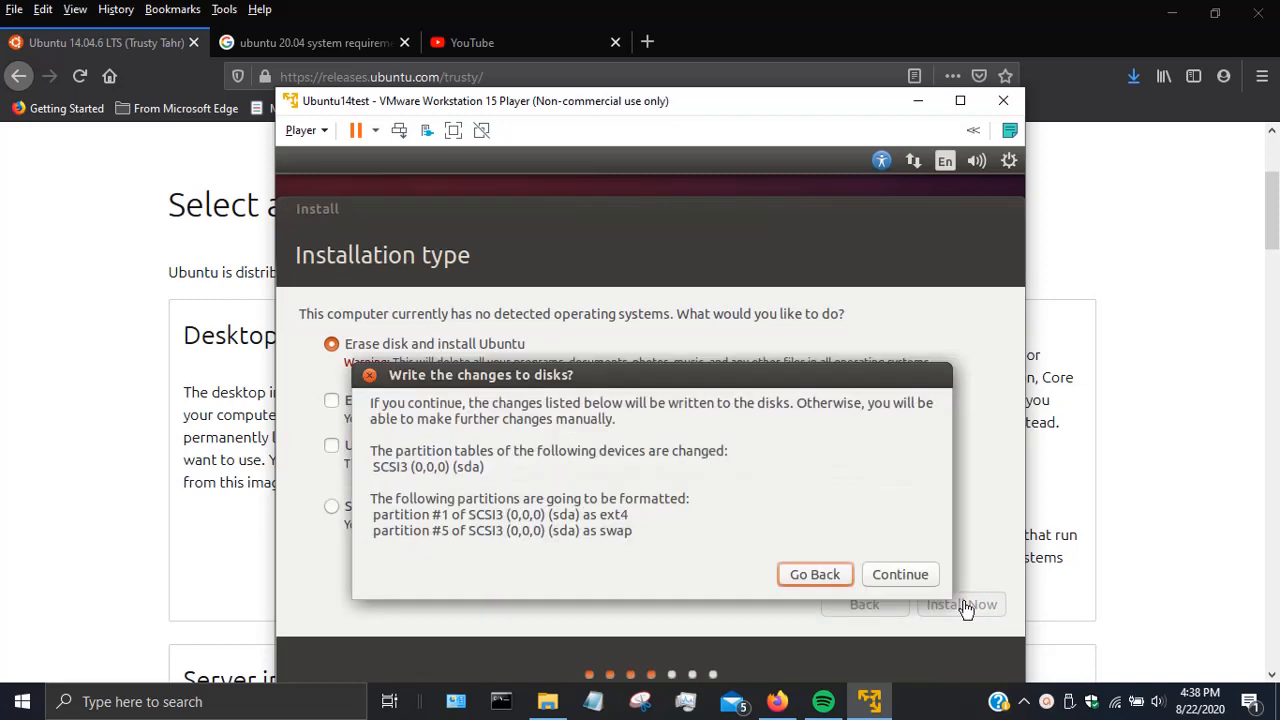
click(909, 580)
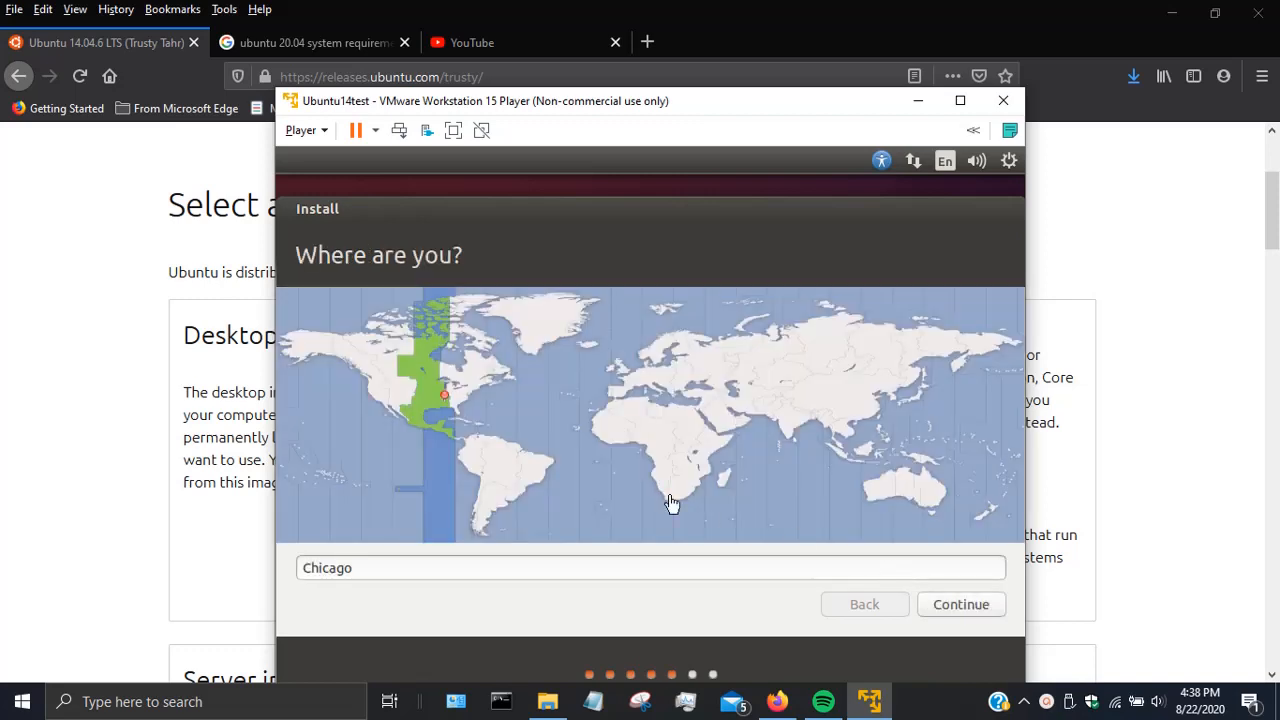
key(BackSpace)
key(BackSpace)
key(BackSpace)
key(BackSpace)
key(BackSpace)
key(BackSpace)
key(BackSpace)
text(New York)
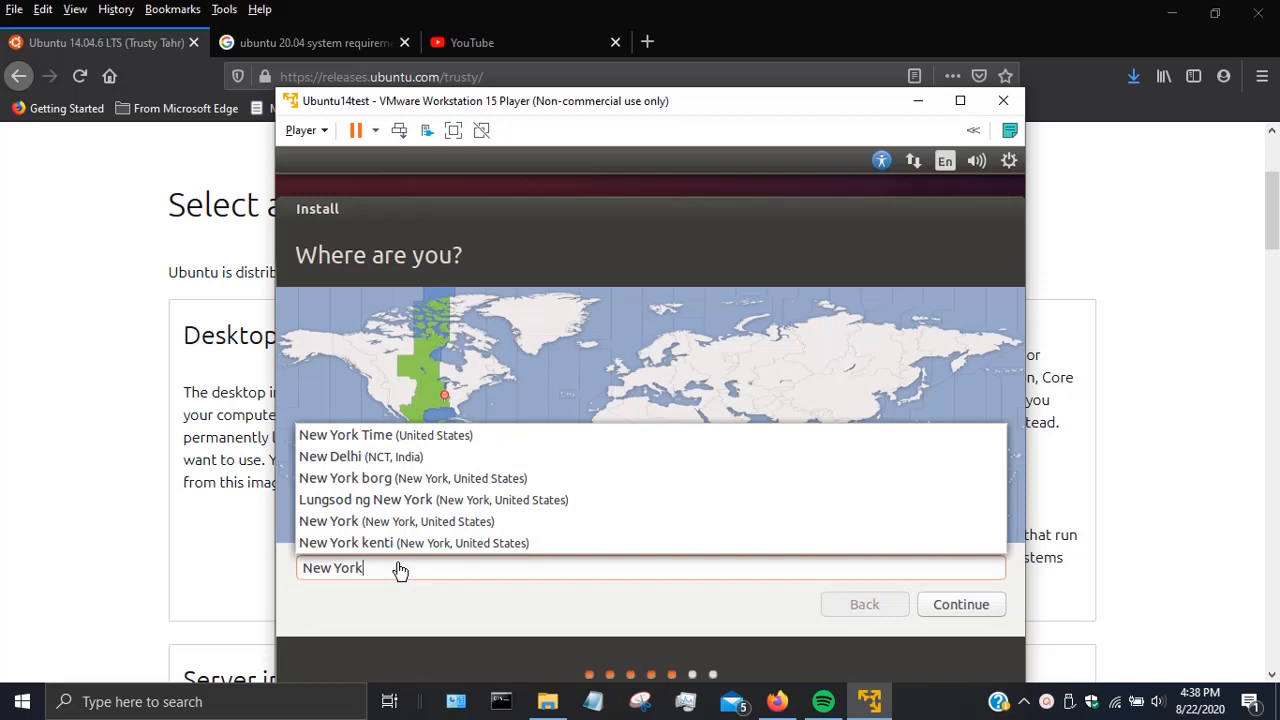
click(972, 607)
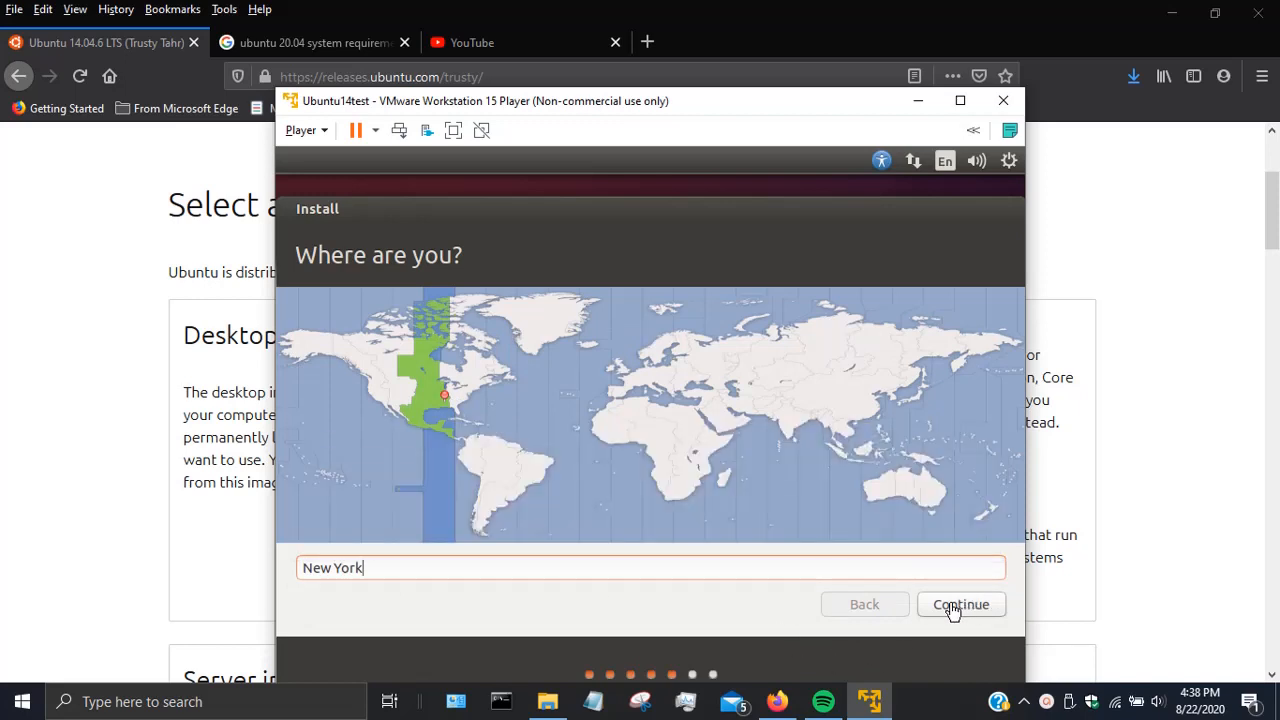
click(953, 610)
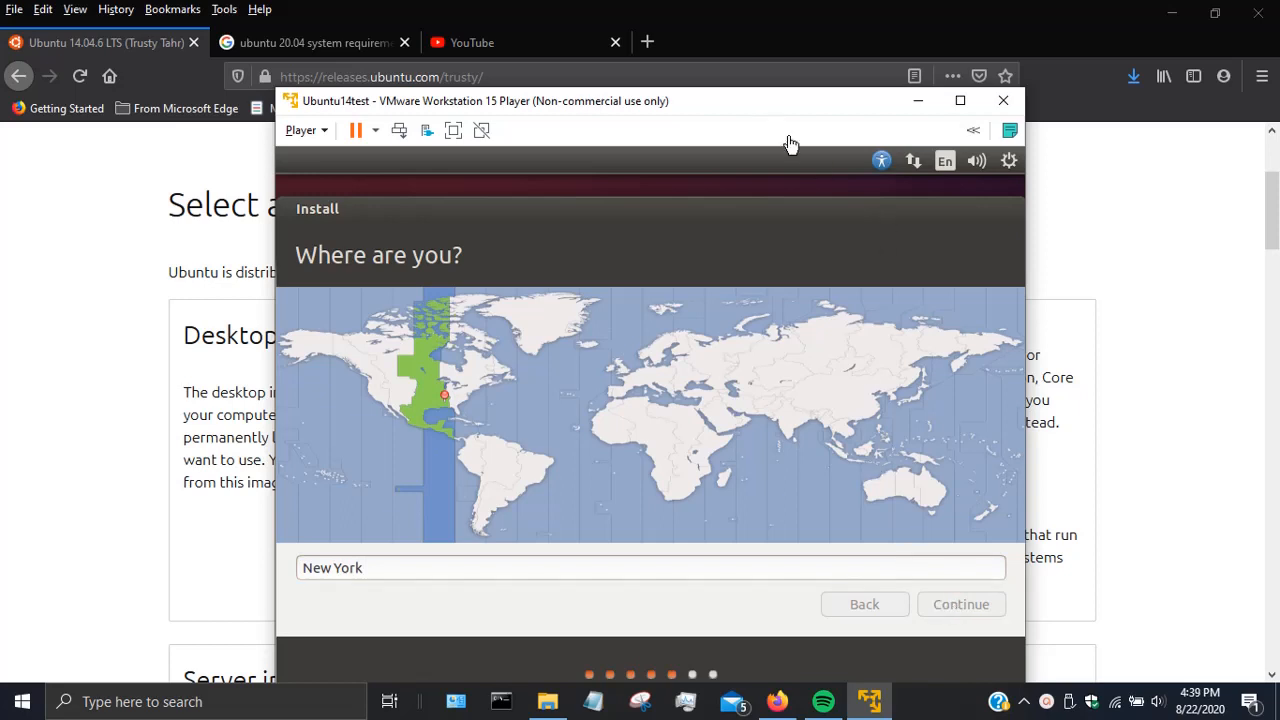
- Switch the VM to full-screen view and keep the English (US) keyboard layout
drag(746, 100, 754, 4)
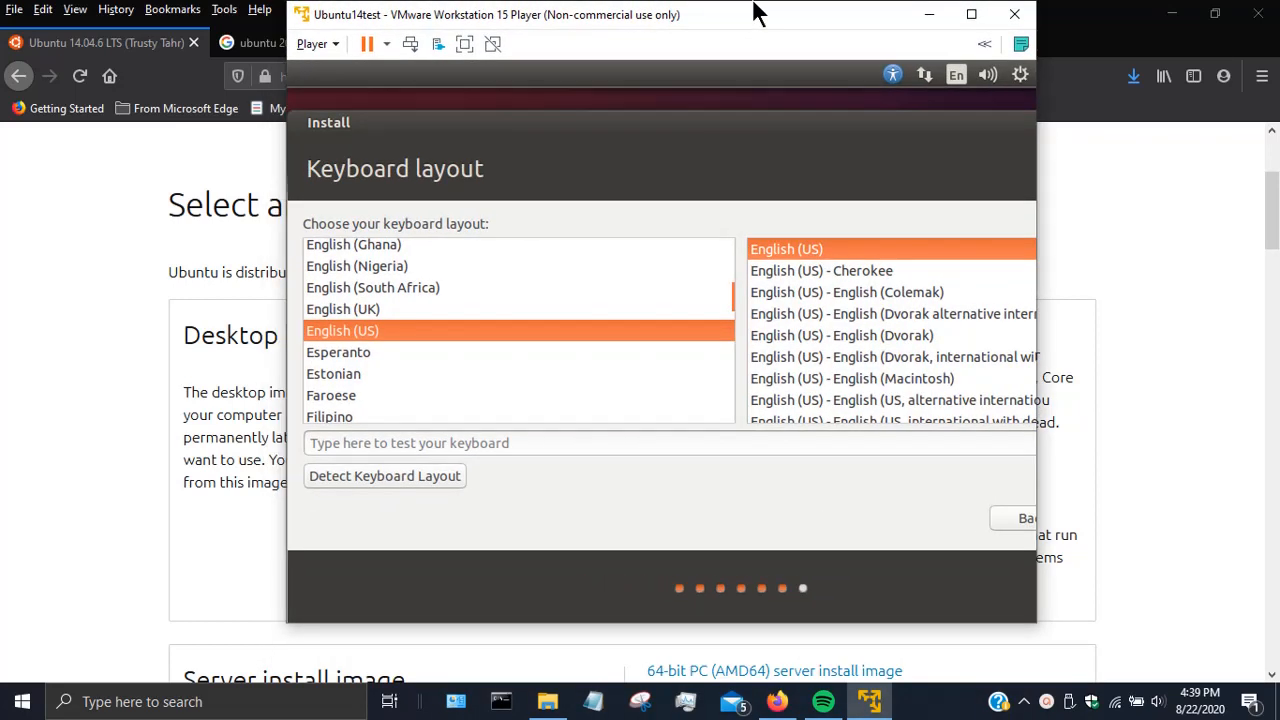
click(468, 40)
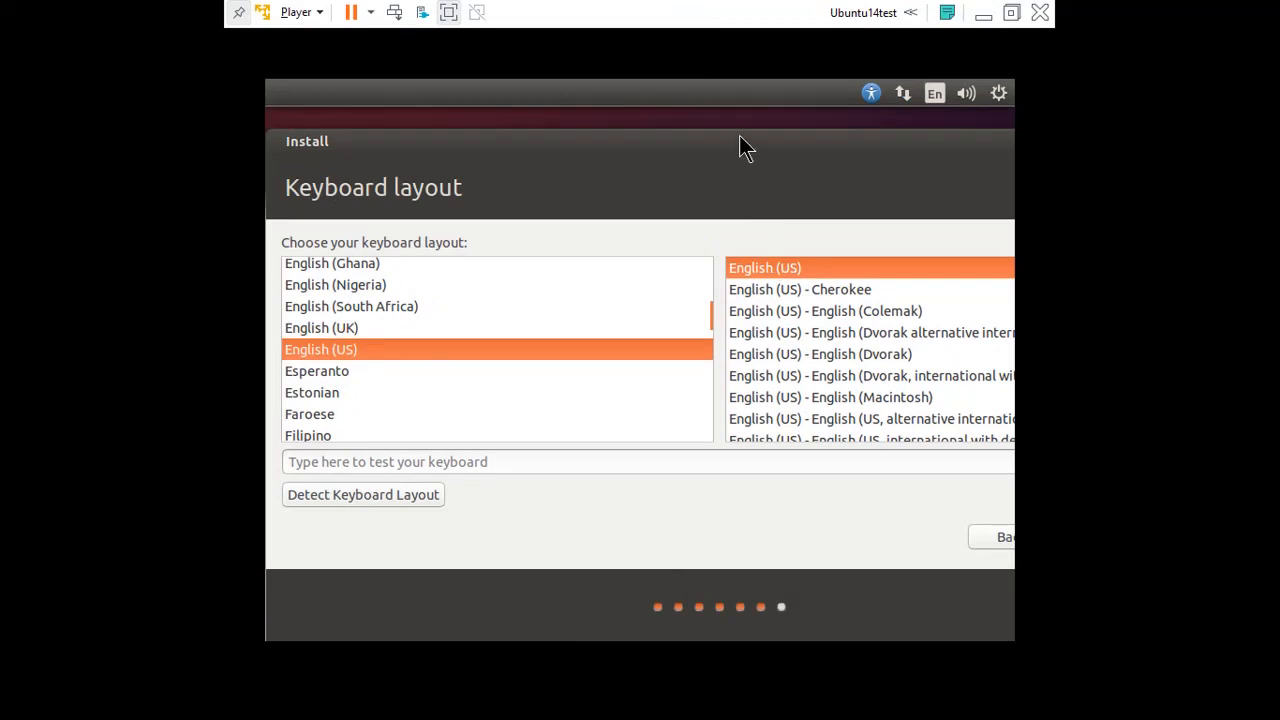
drag(734, 137, 502, 137)
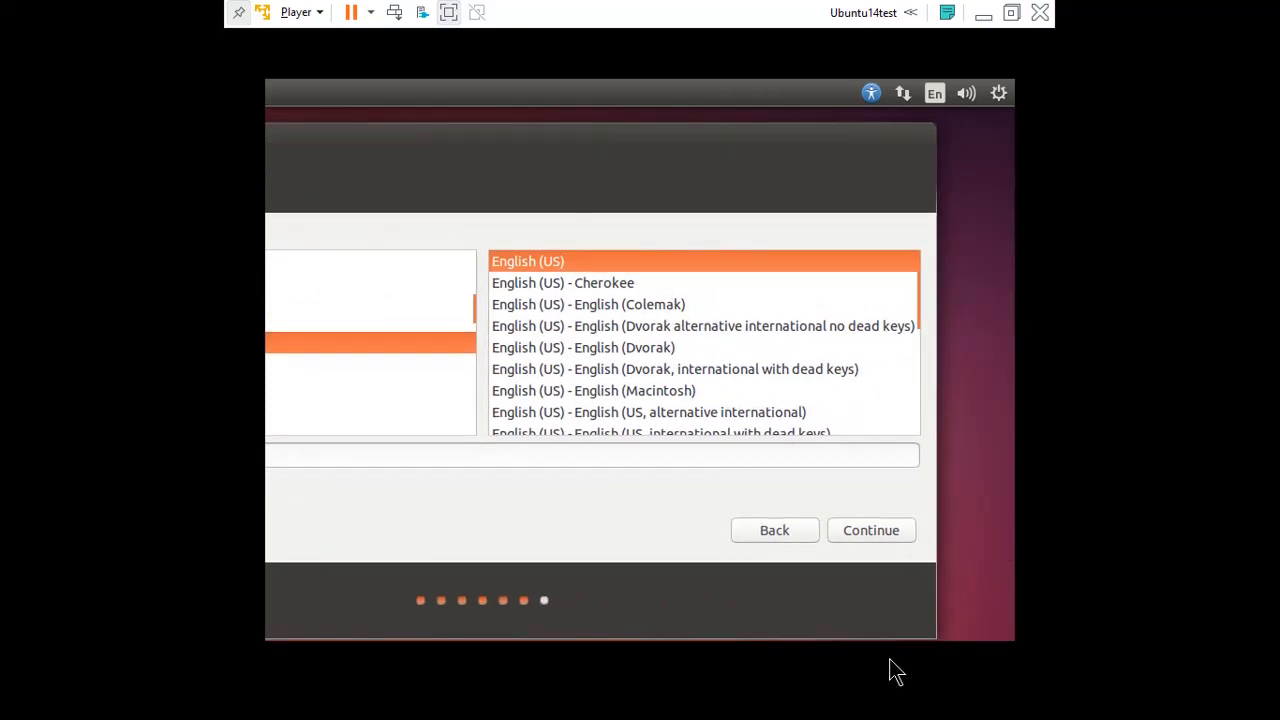
click(871, 531)
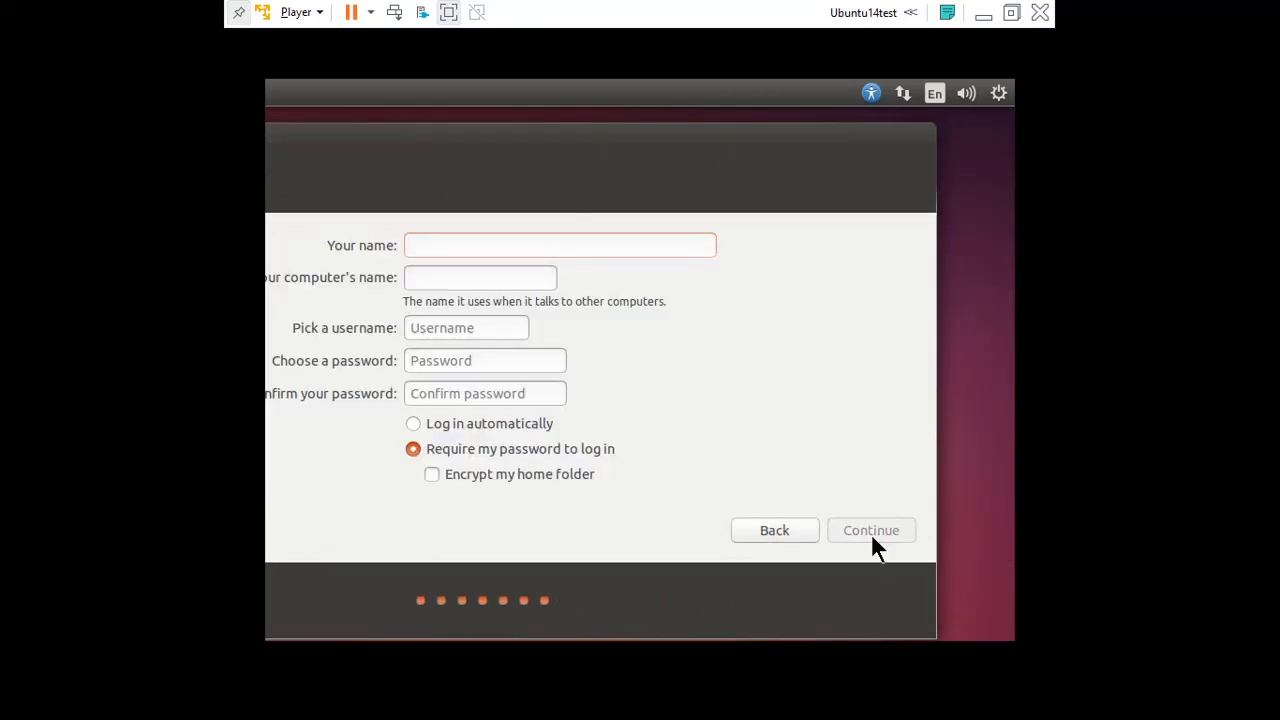
- Enter the user's name, letting computer name and username autofill, then type and confirm the account password
drag(503, 143, 631, 187)
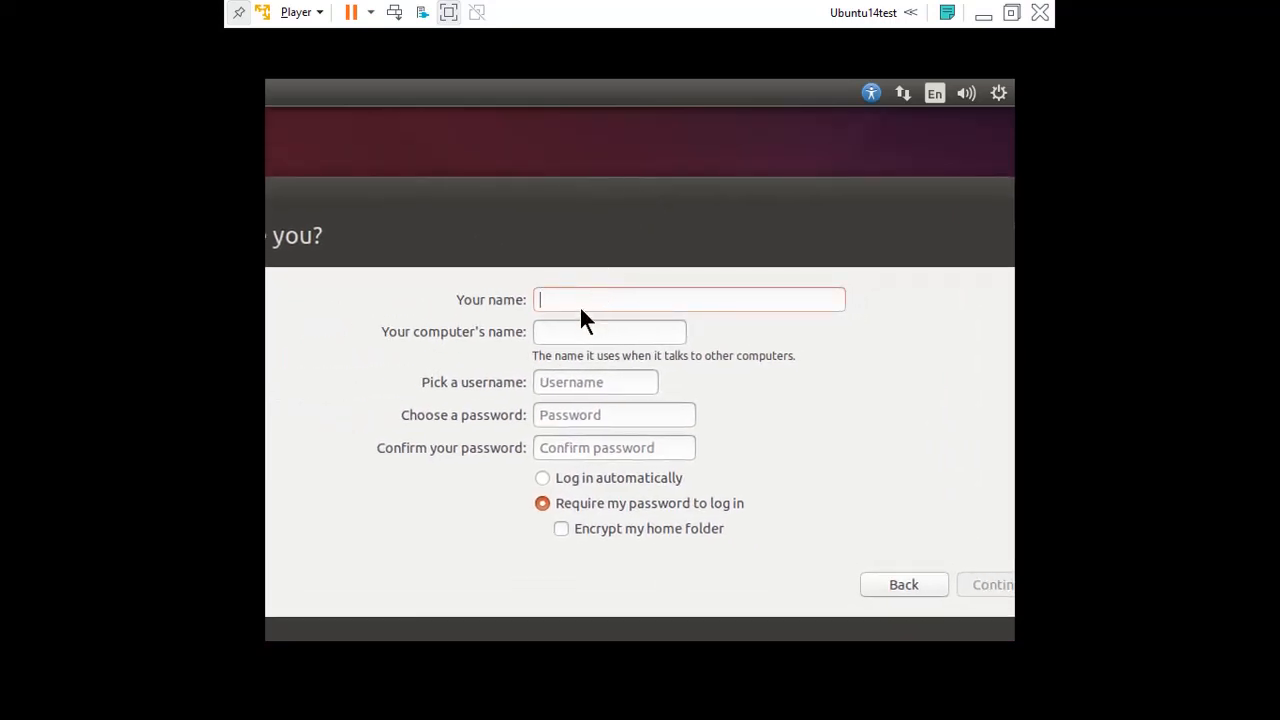
text(A)
key(BackSpace)
text(Andy)
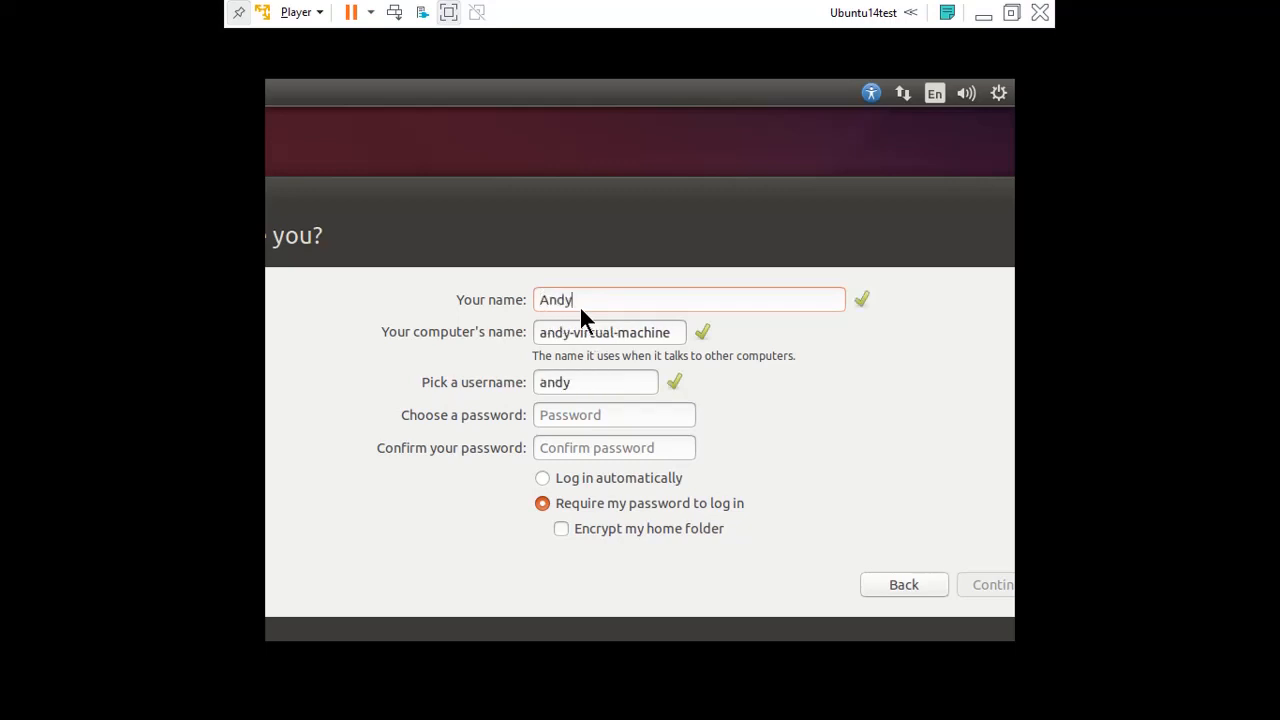
click(566, 424)
key(Tab)
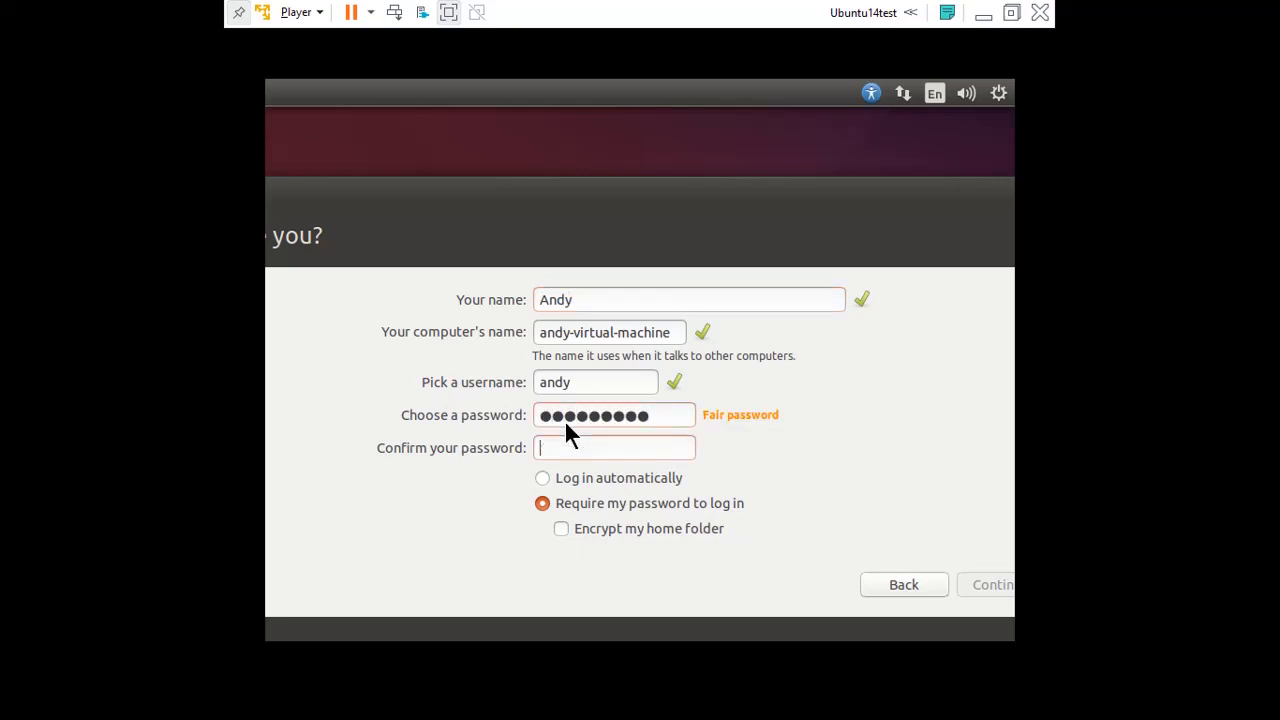
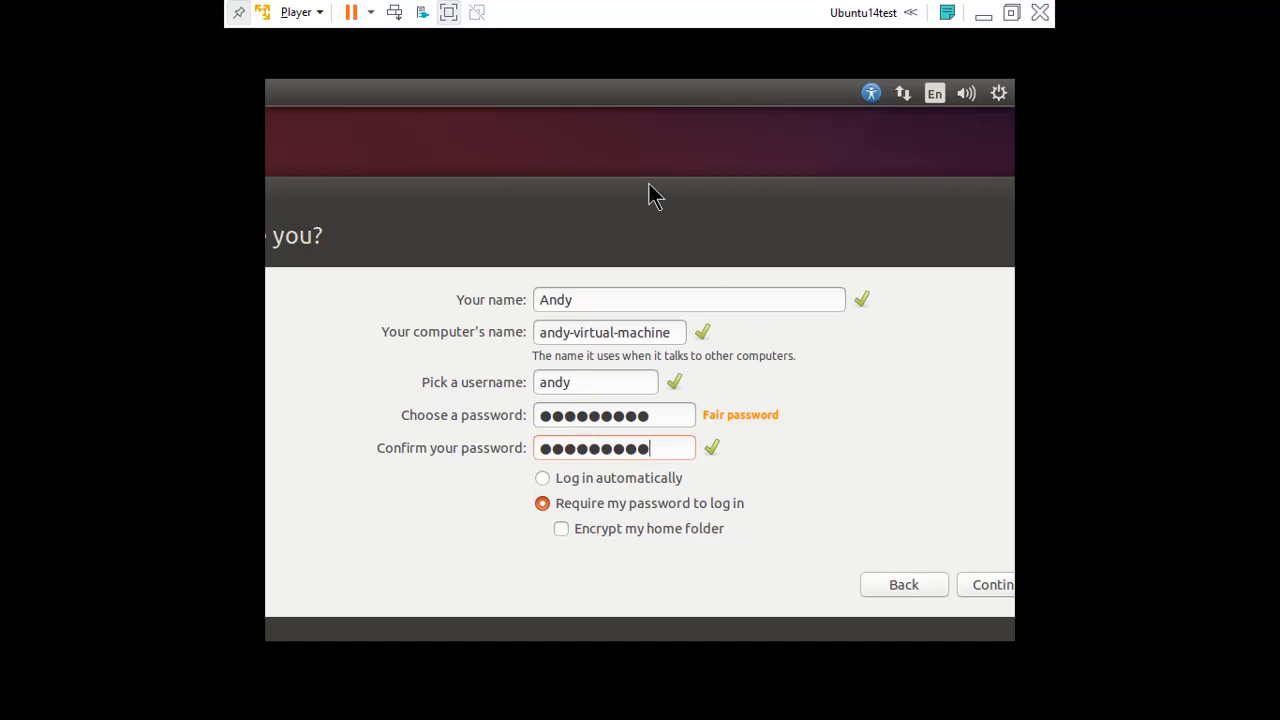
drag(643, 200, 571, 169)
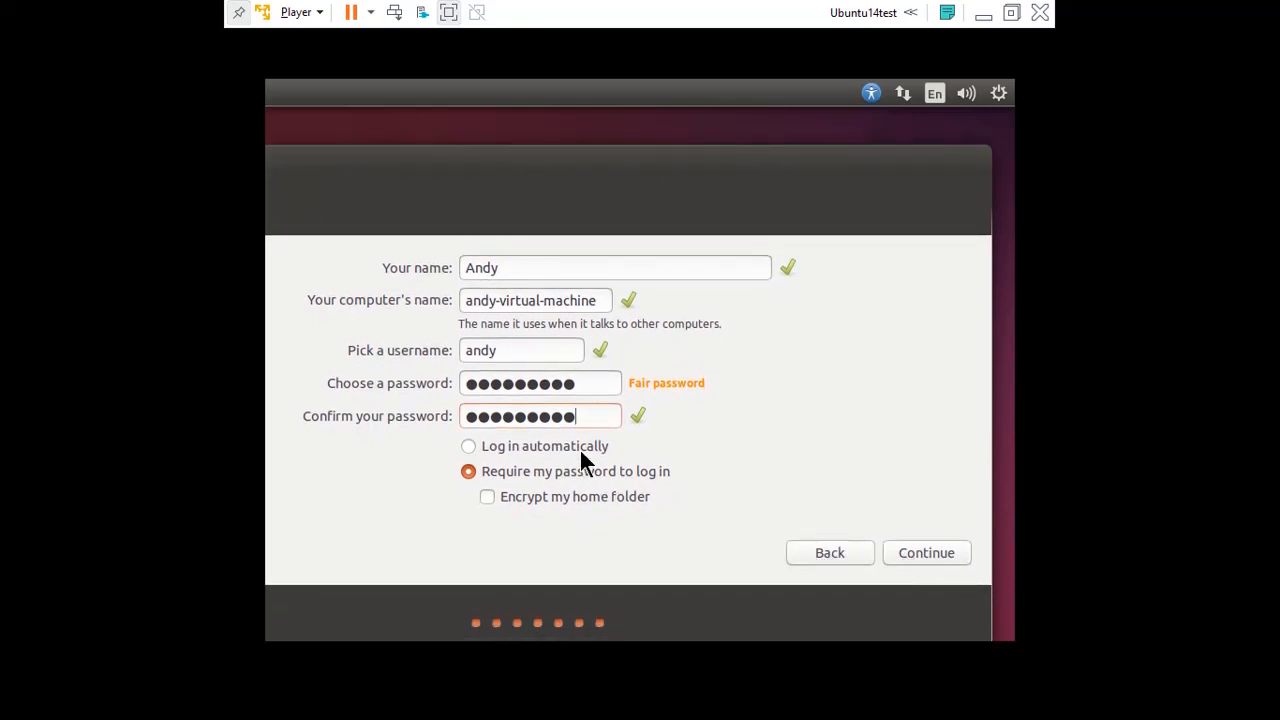
- Submit the account details, let Ubuntu finish installing, and choose Restart Now
click(931, 552)
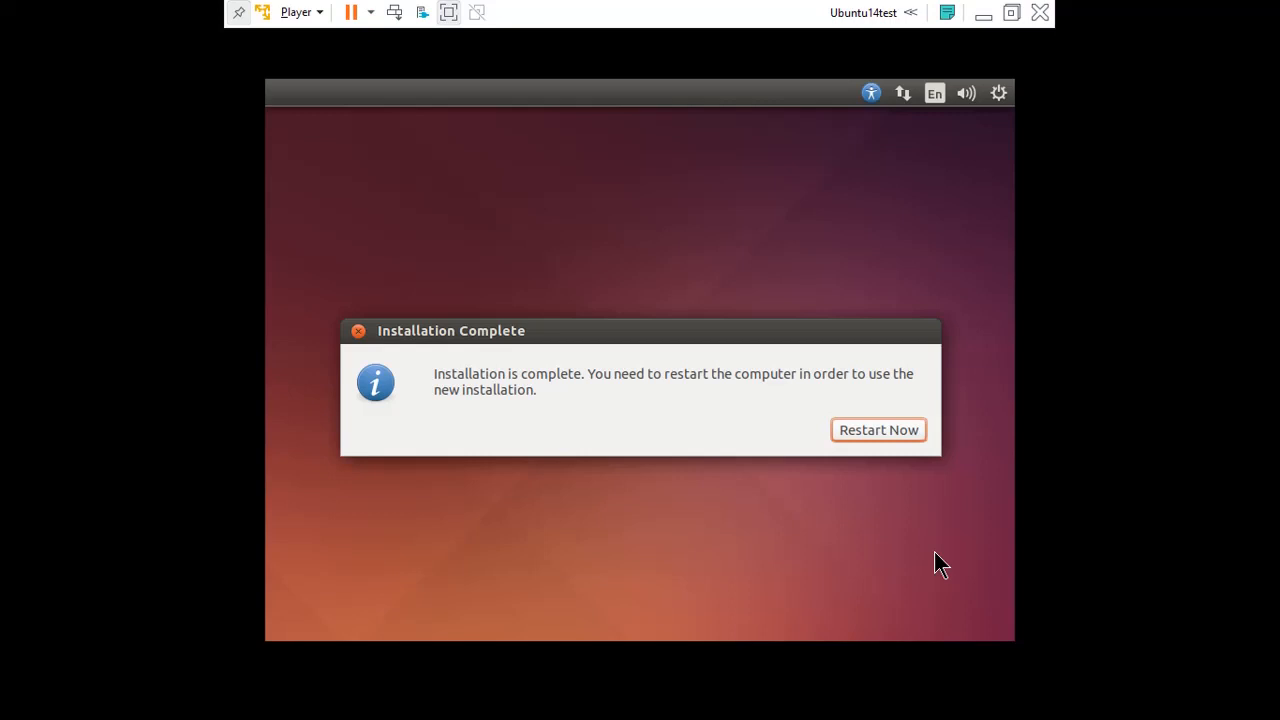
click(873, 430)
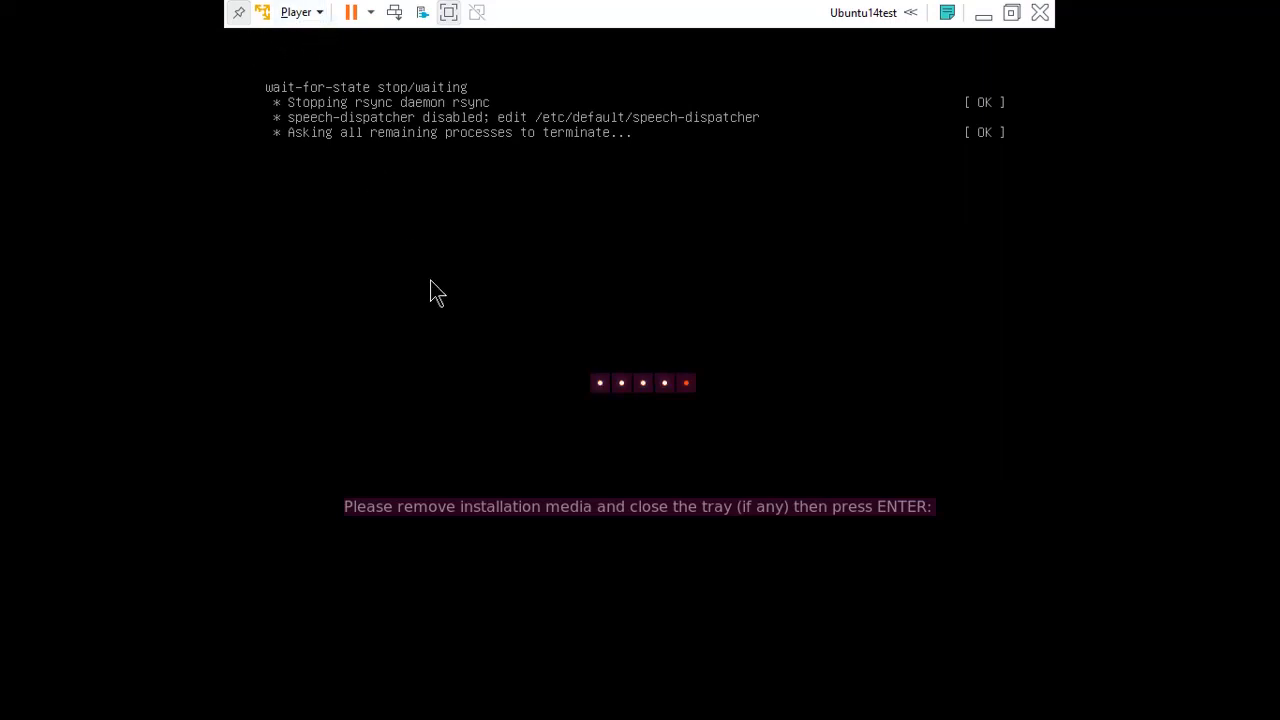
- Continue past the remove-media prompt and log in to the new account with its password
key(Return)
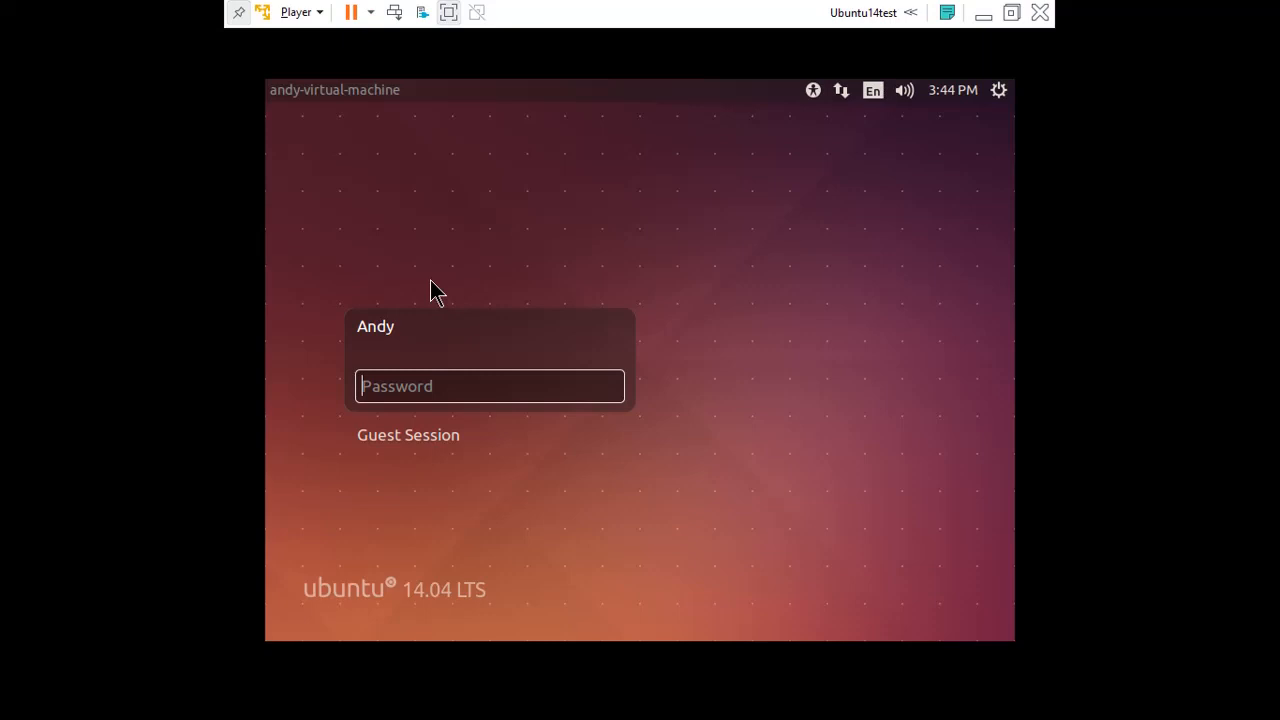
text(•••••••••)
key(Return)
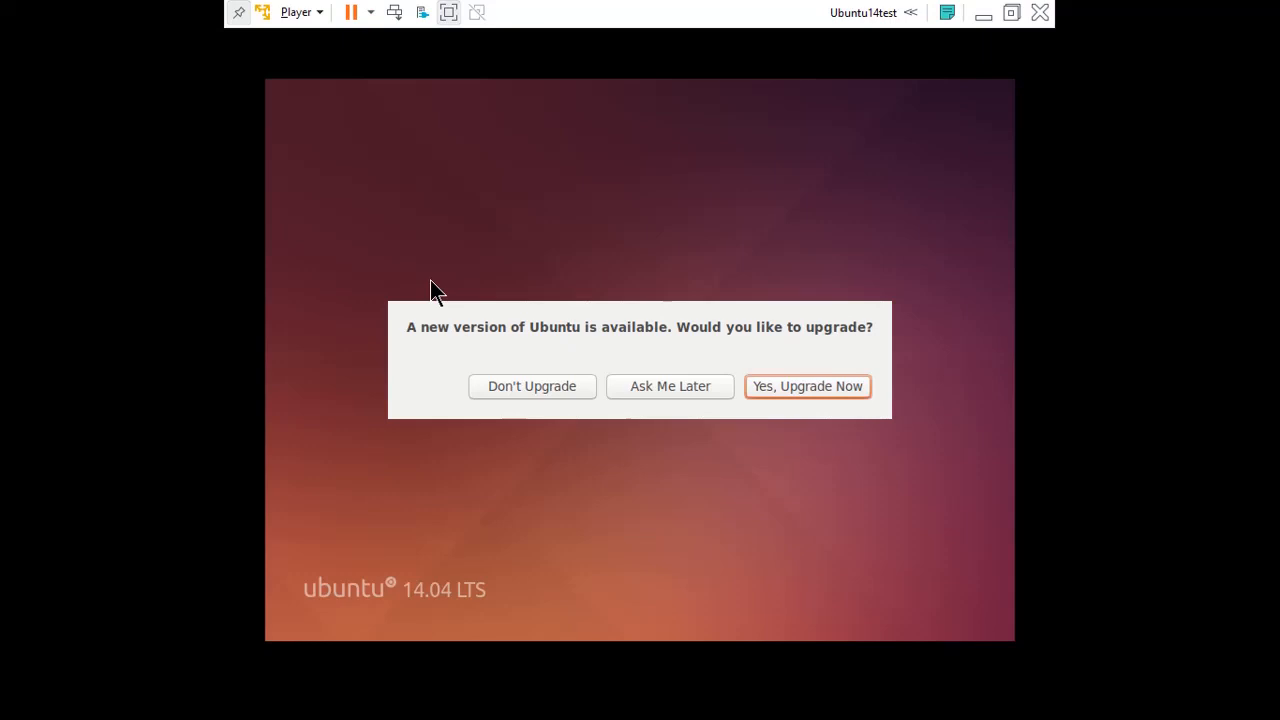
- Decline the upgrade to Ubuntu 16.04.7 LTS and dismiss the follow-up notice
click(532, 381)
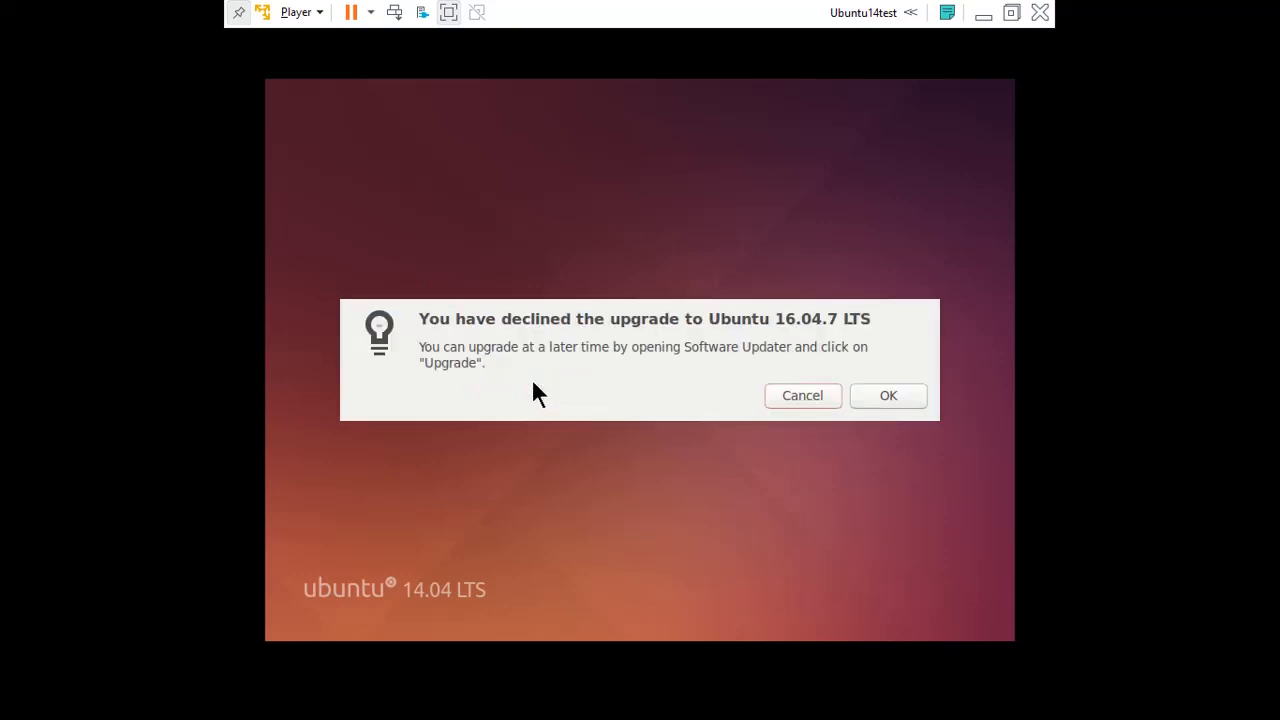
click(868, 400)
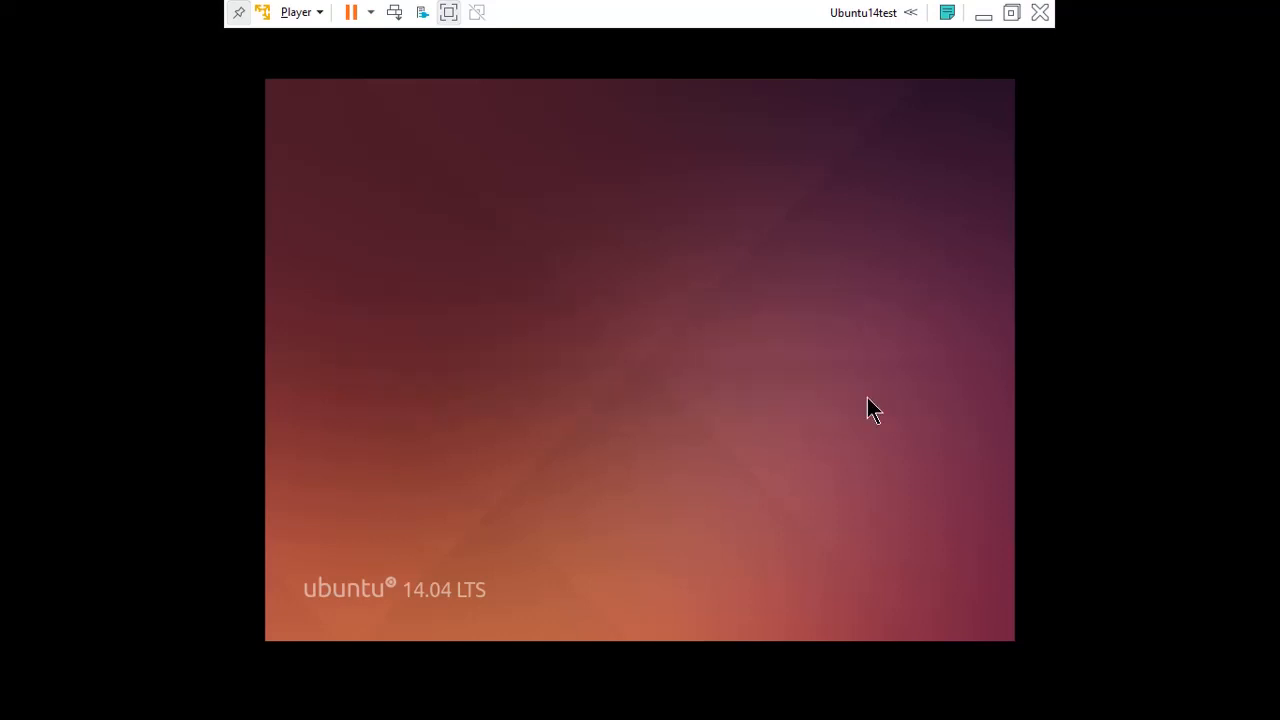